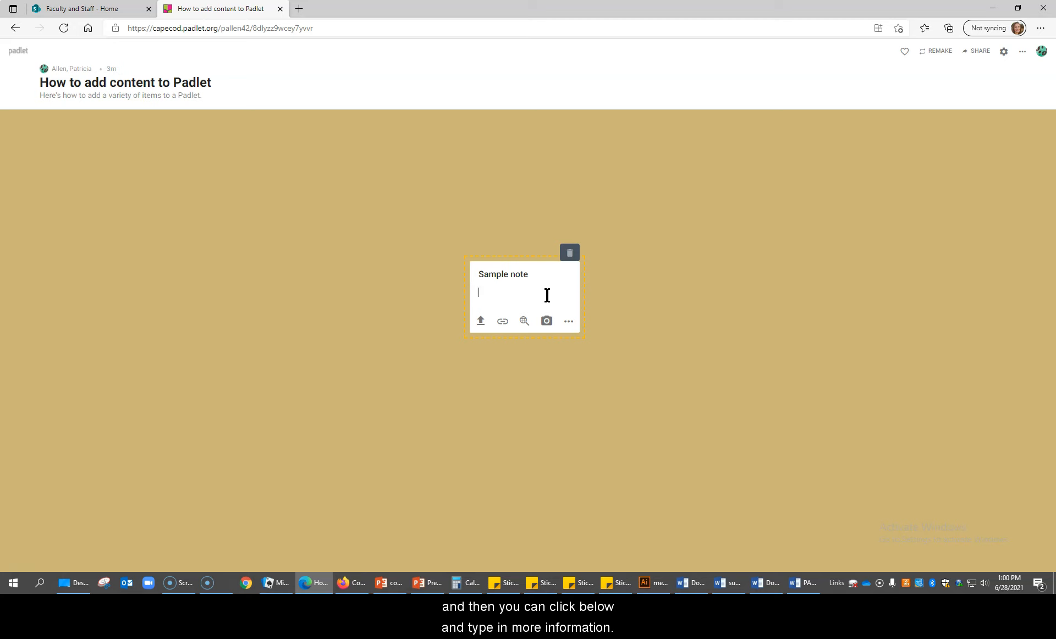
# Enter the body text "This is an example of a note." in the "Sample note" post and finish the post.
pyautogui.write('THis is')
pyautogui.press('BackSpace')
pyautogui.press('BackSpace')
pyautogui.press('BackSpace')
pyautogui.press('BackSpace')
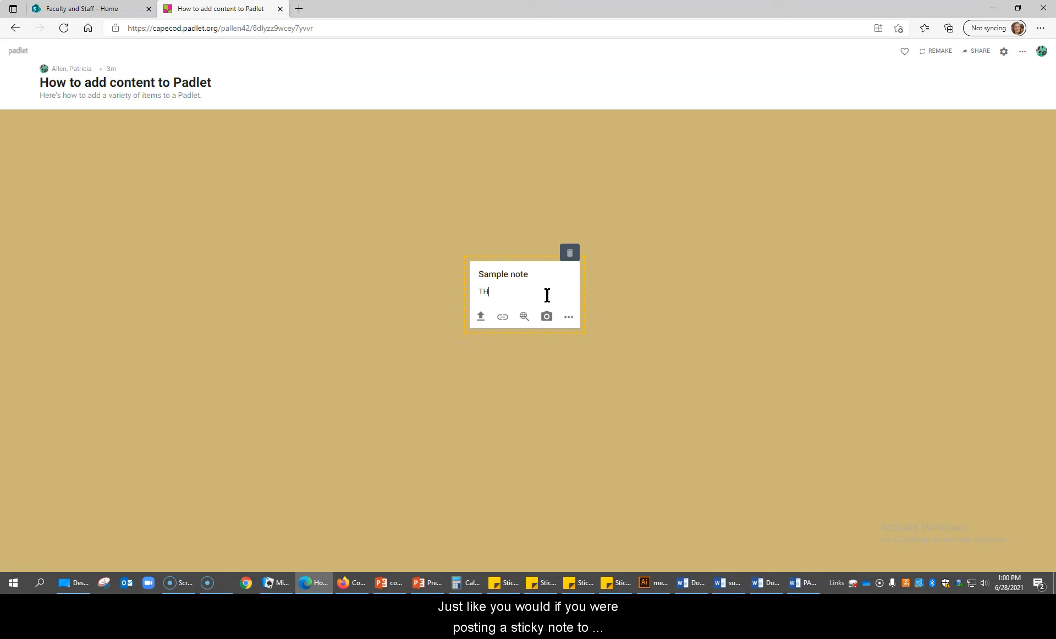
pyautogui.write('his')
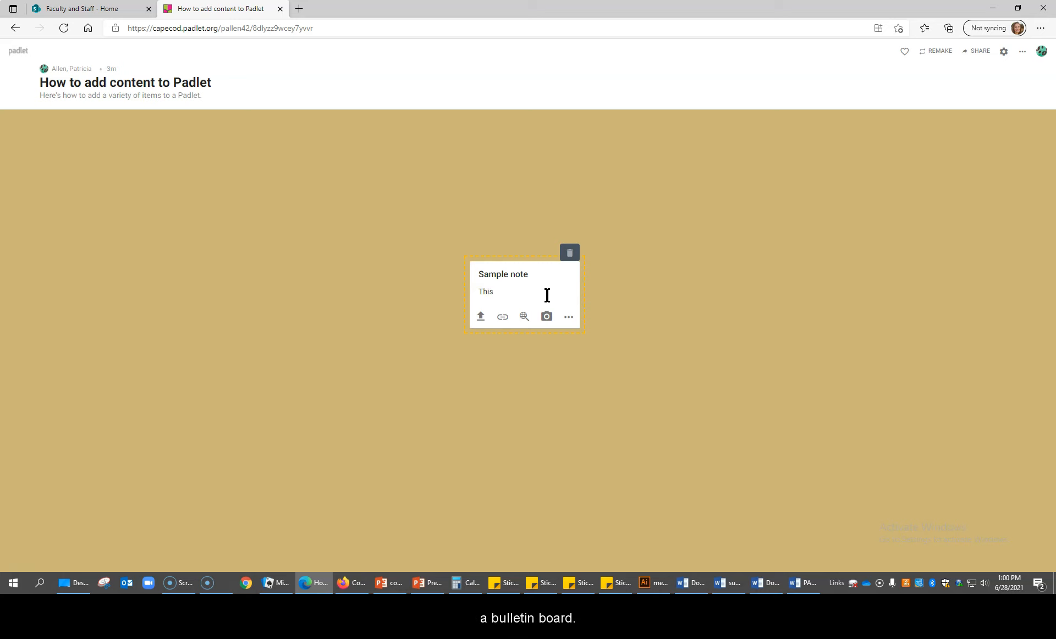
pyautogui.write(' is an example of a n')
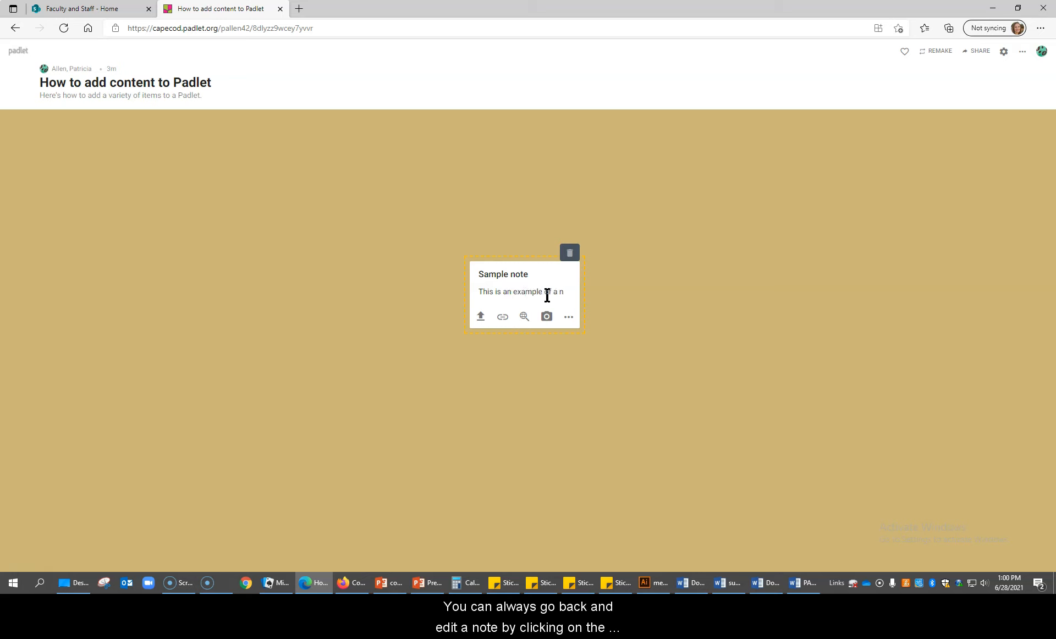
pyautogui.write('ote.')
pyautogui.click(625, 305)
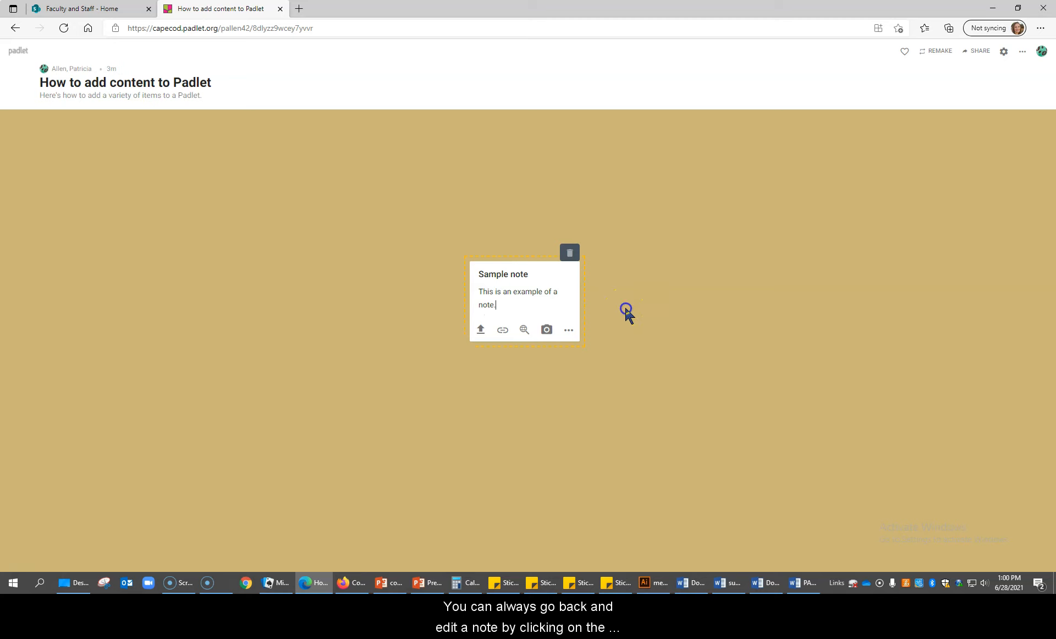
# Edit the "Sample note" post, appending "And simply editing." to its body text.
pyautogui.click(538, 298)
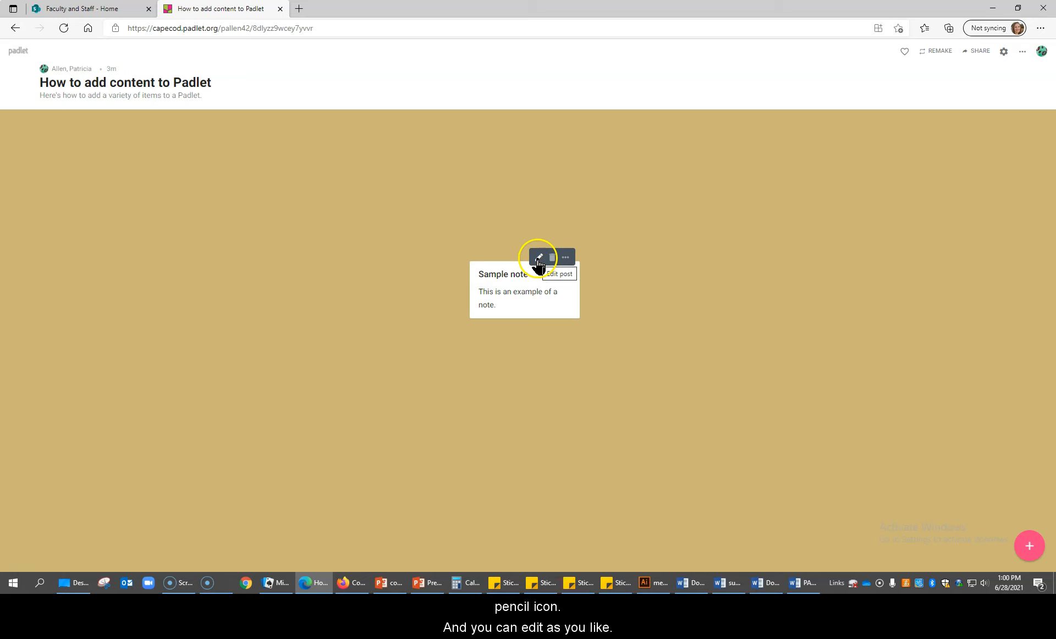
pyautogui.click(537, 258)
pyautogui.click(521, 308)
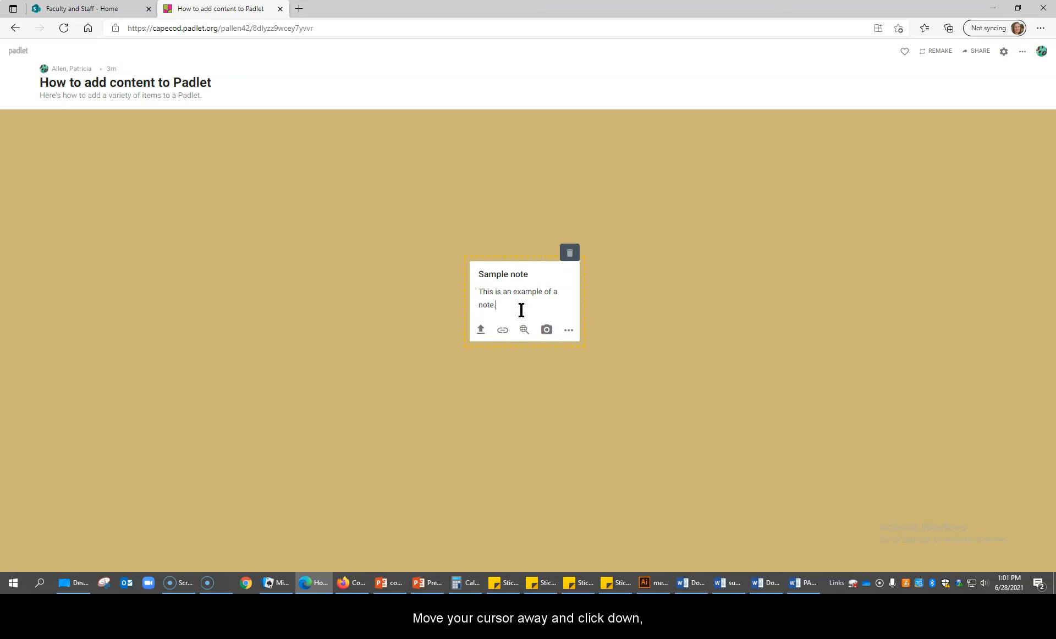
pyautogui.write('And simply editing.')
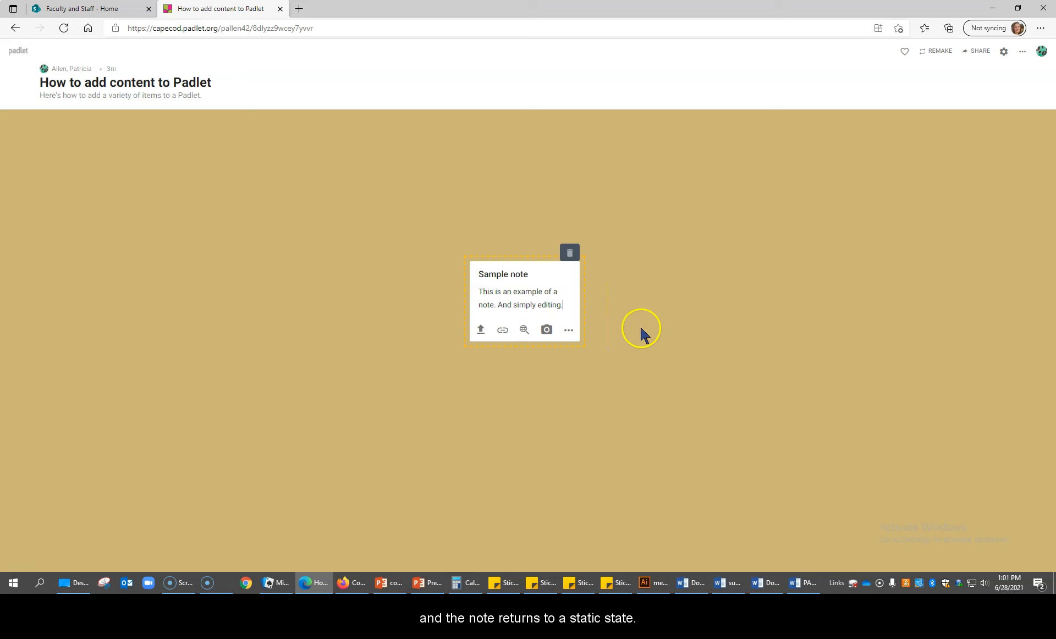
pyautogui.click(659, 317)
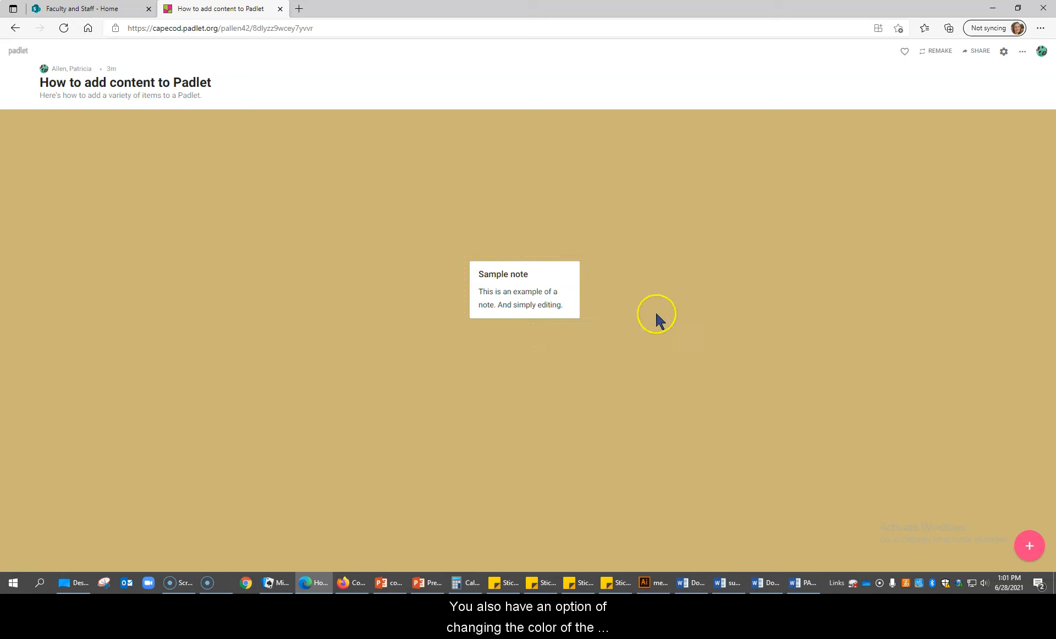
# Change the colour of the "Sample note" post to blue.
pyautogui.moveTo(527, 305)
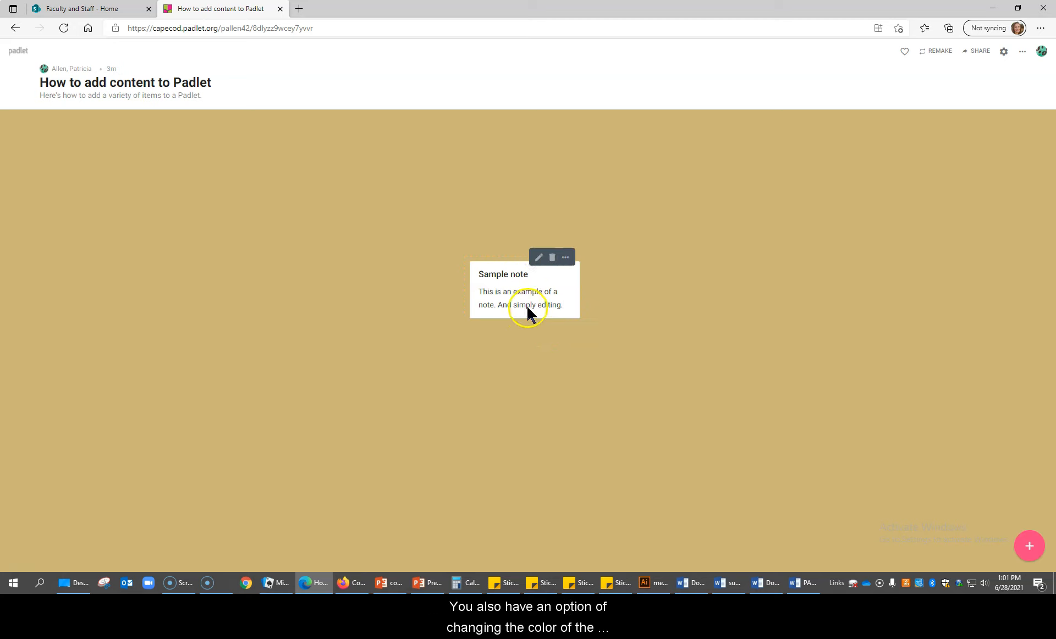
pyautogui.click(566, 258)
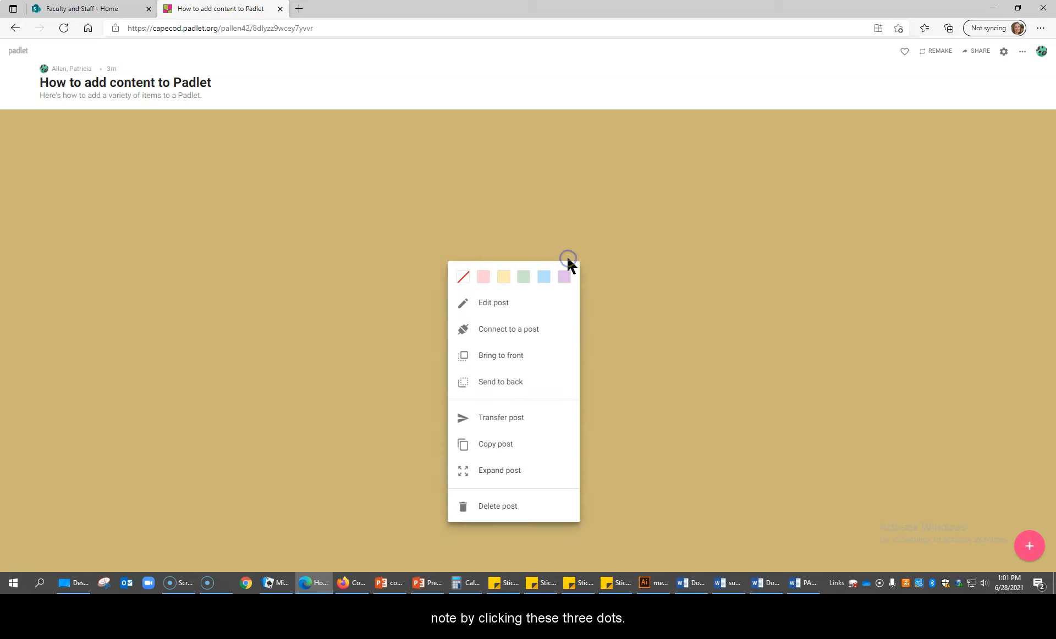
pyautogui.click(544, 277)
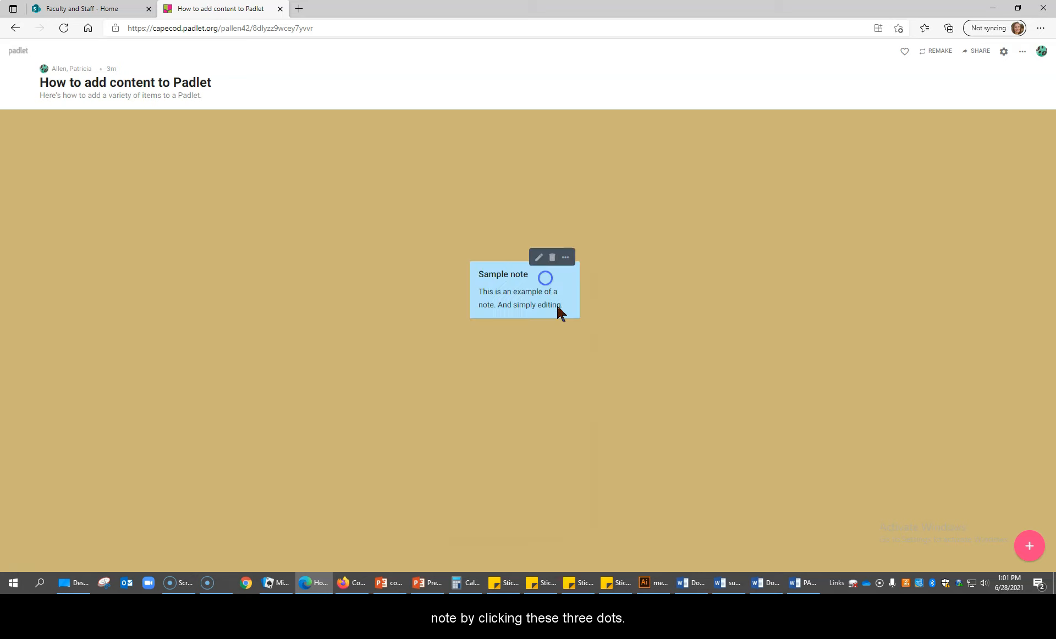
# Copy the "Sample note" post to this padlet itself and place the copy to the left of the original.
pyautogui.click(567, 258)
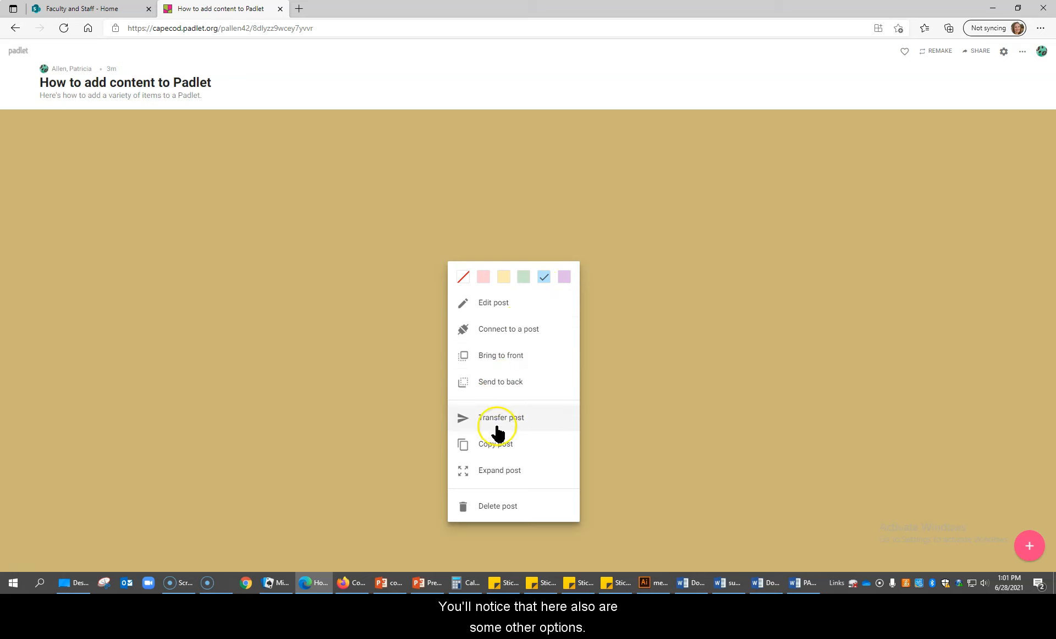
pyautogui.click(502, 447)
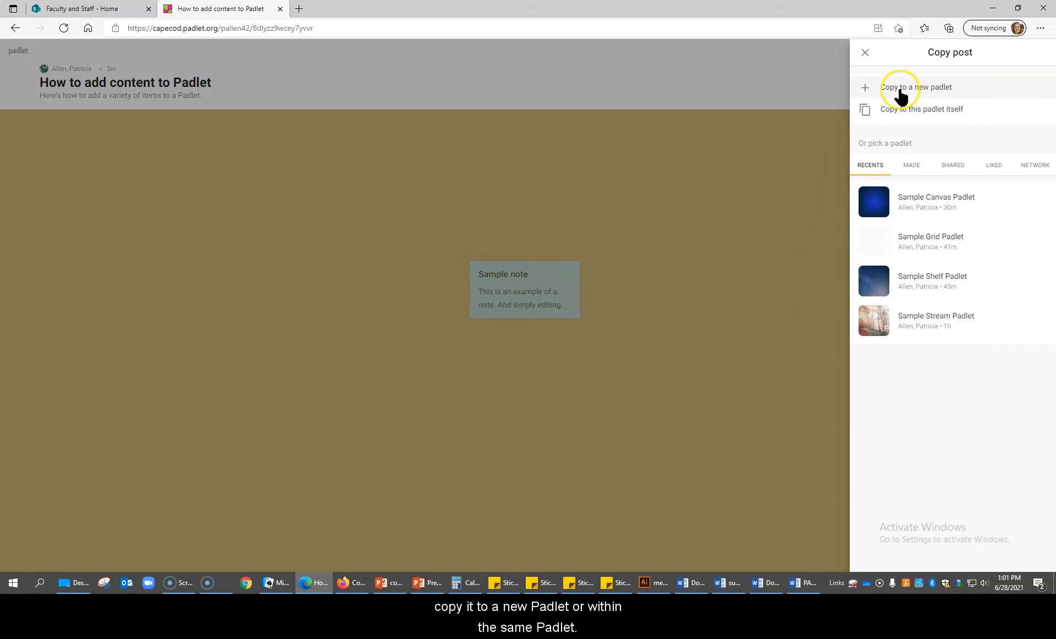
pyautogui.click(906, 116)
pyautogui.moveTo(553, 271)
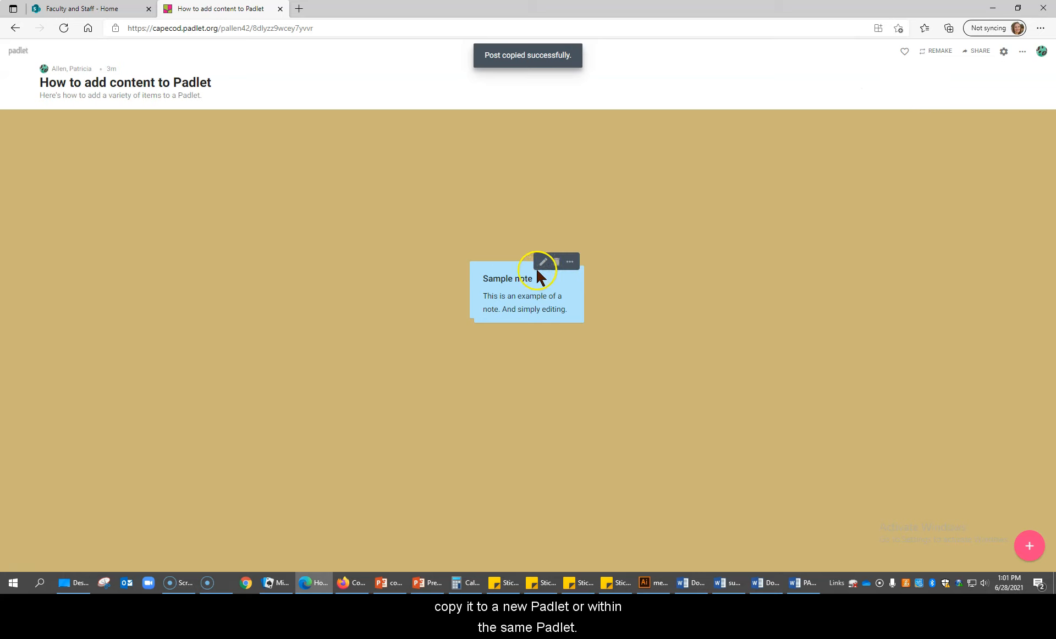
pyautogui.moveTo(512, 271); pyautogui.dragTo(380, 262)
pyautogui.moveTo(401, 288)
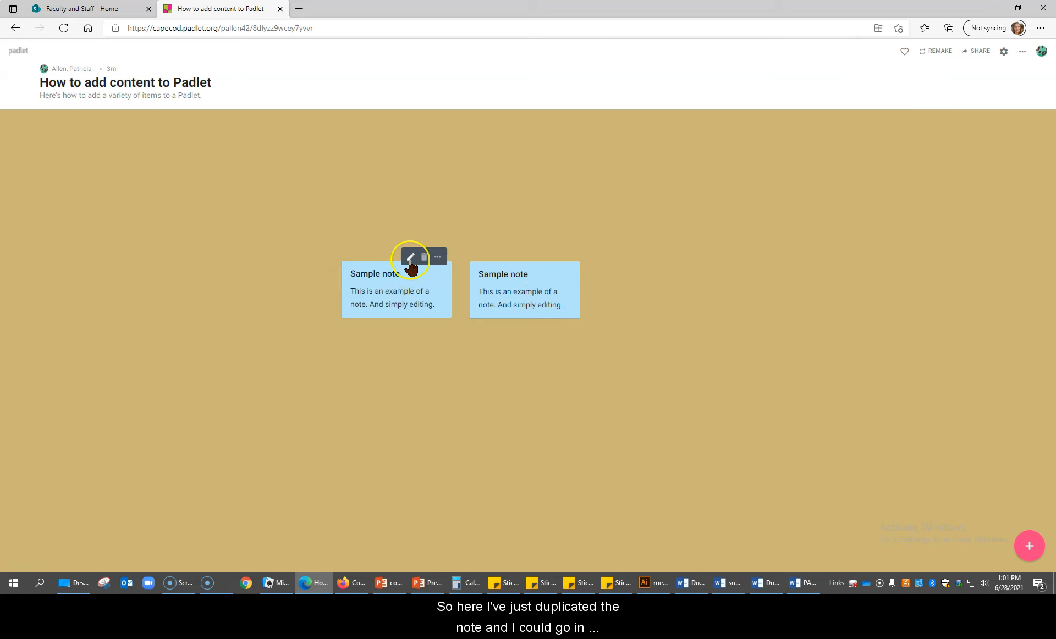
# Change the colour of the copied note to yellow.
pyautogui.click(437, 257)
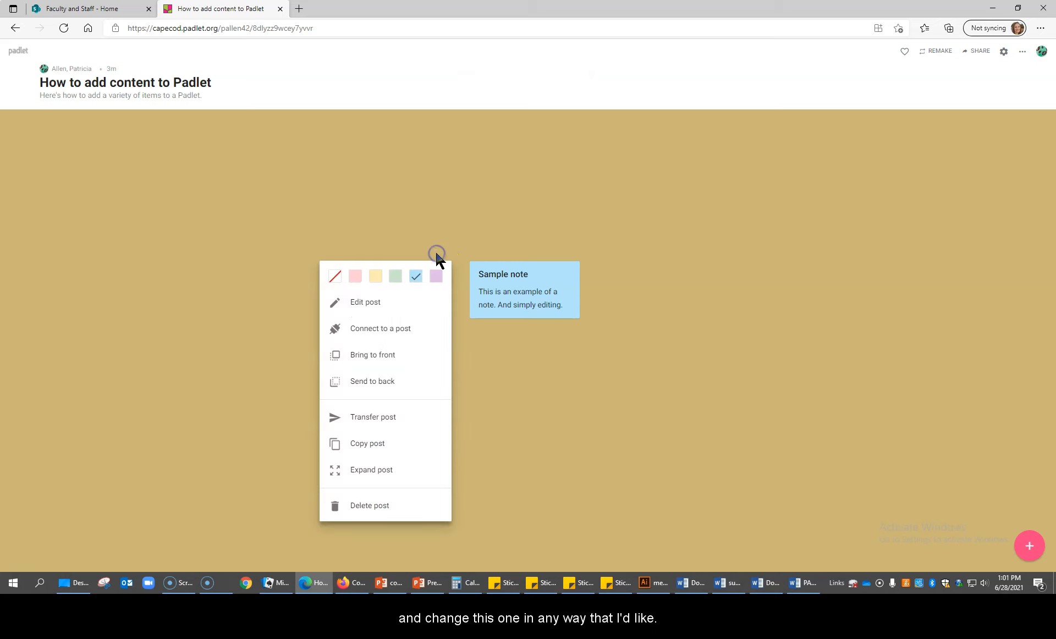
pyautogui.click(376, 276)
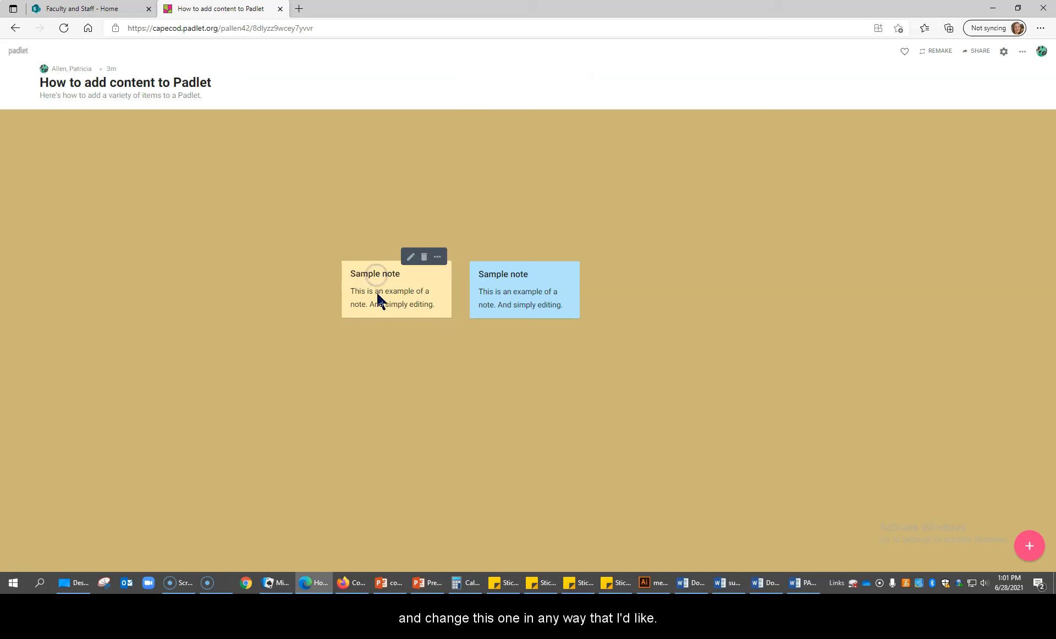
# Delete the yellow copy of the note, leaving the blue original on the board.
pyautogui.moveTo(415, 307)
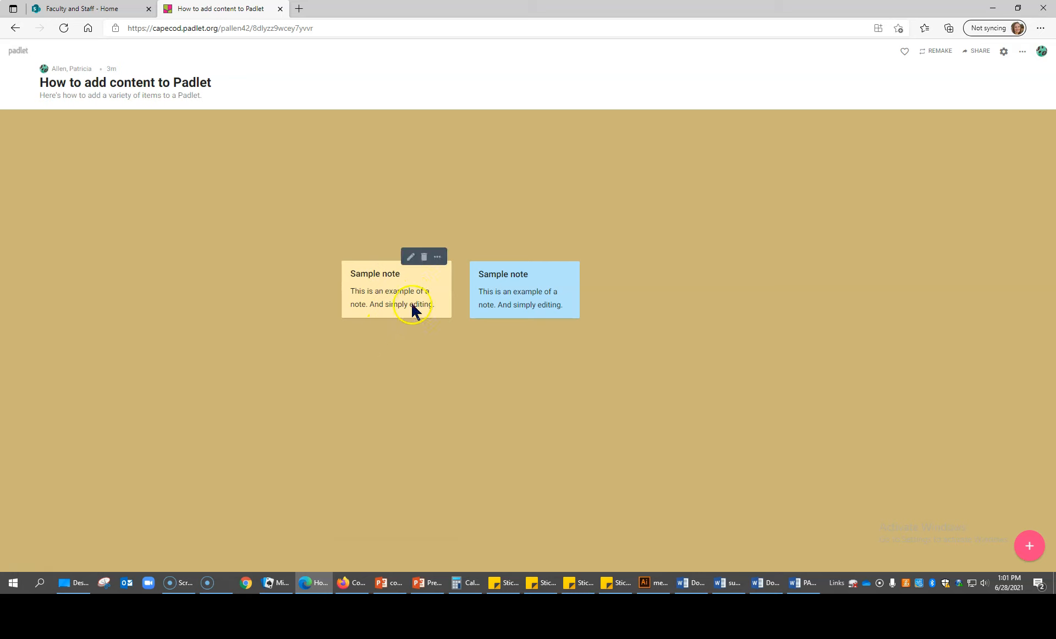
pyautogui.click(424, 257)
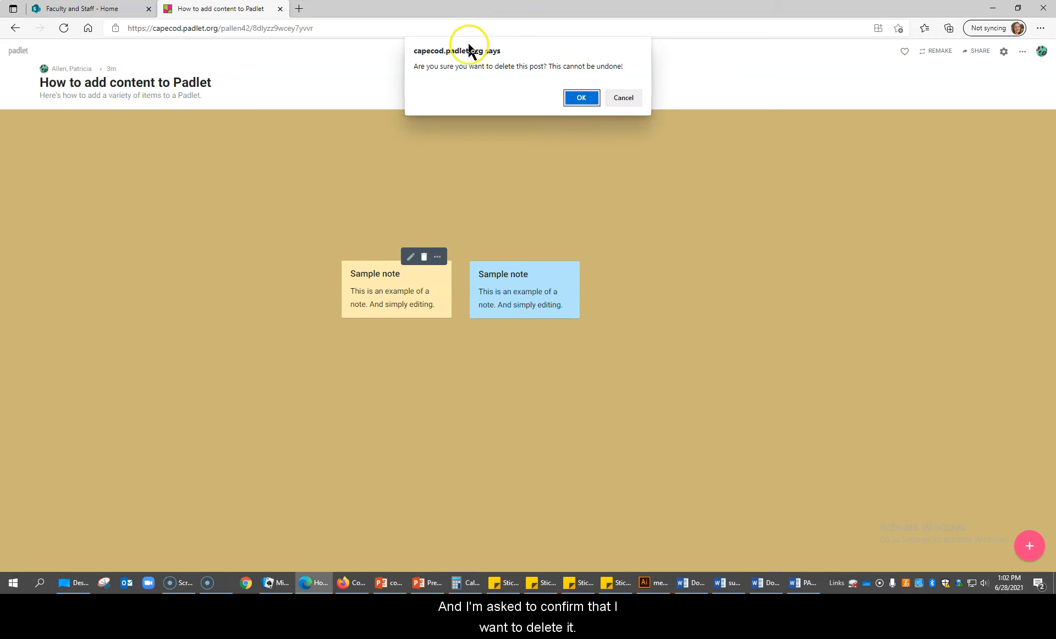
pyautogui.click(575, 99)
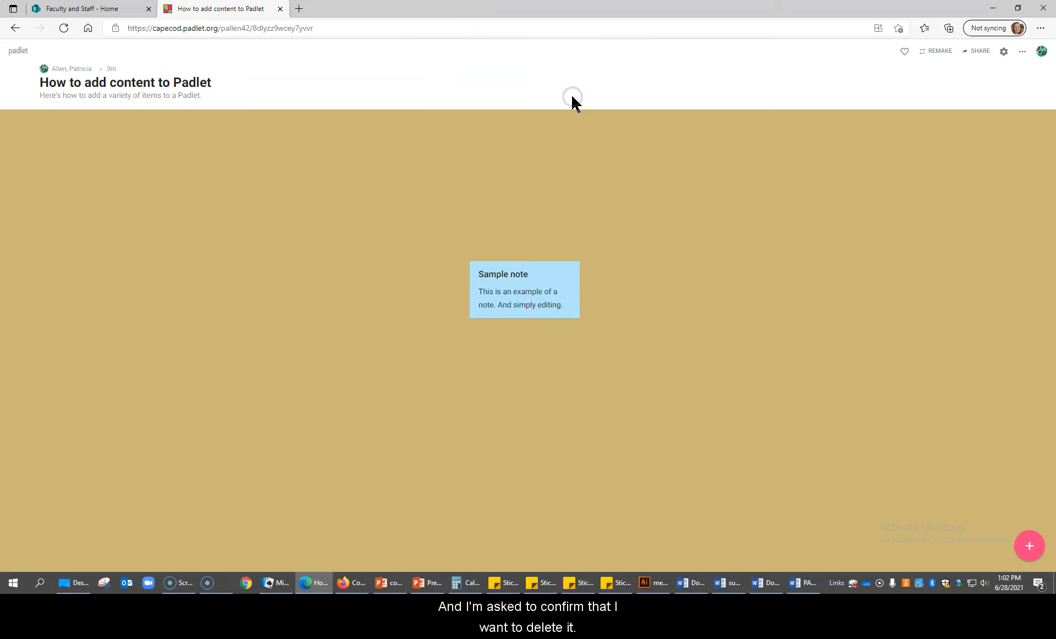
pyautogui.click(20, 570)
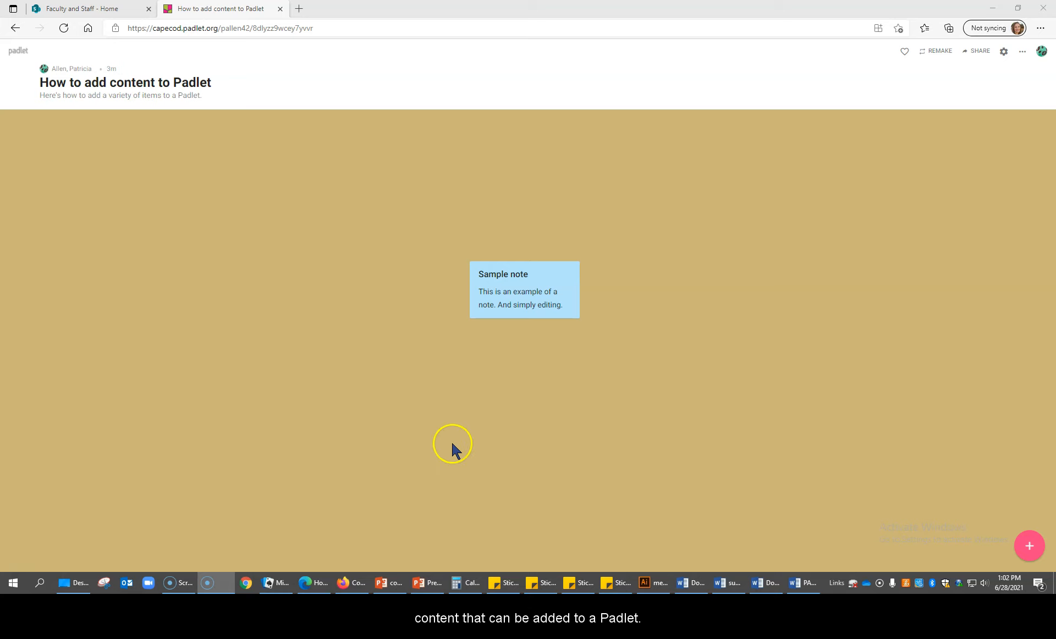
# Create a new post below the sample note and upload "summer 21 PD calendar.docx" from the Downloads folder into it.
pyautogui.doubleClick(515, 391)
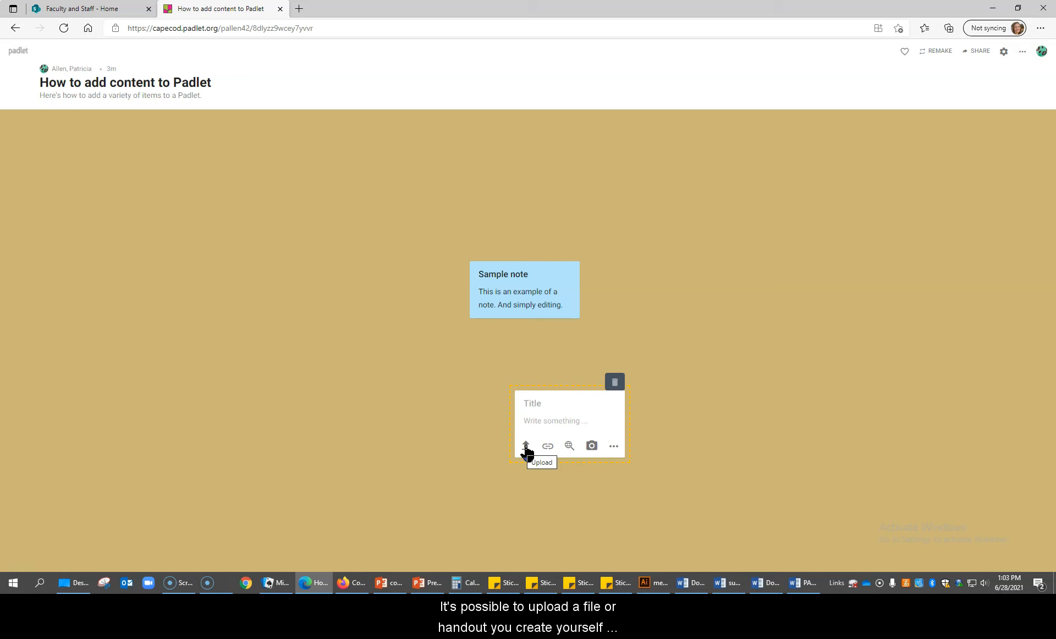
pyautogui.click(25, 572)
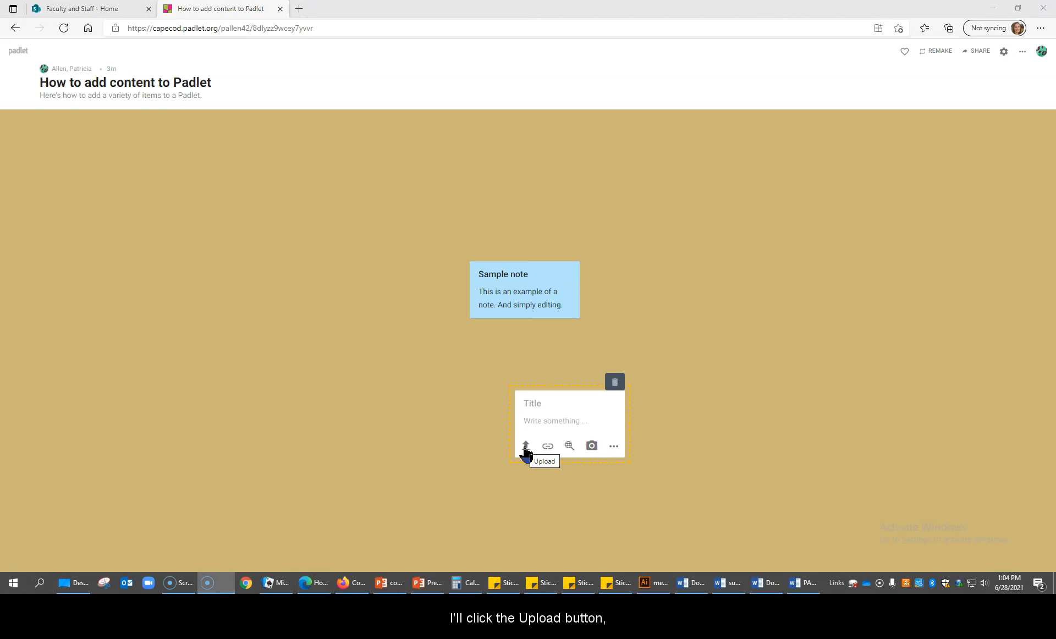
pyautogui.click(526, 448)
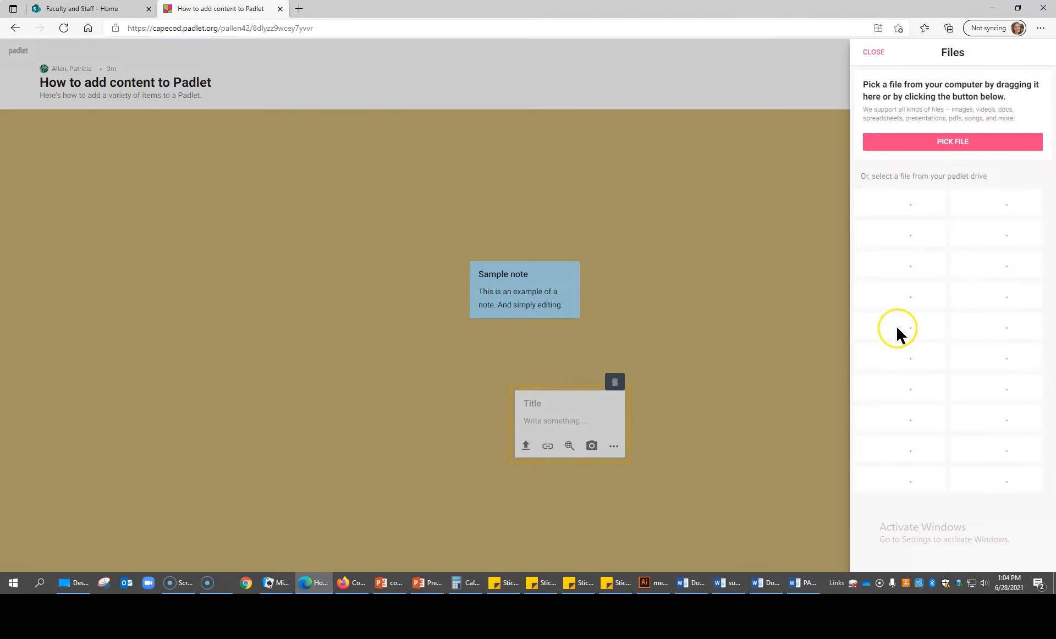
pyautogui.click(950, 144)
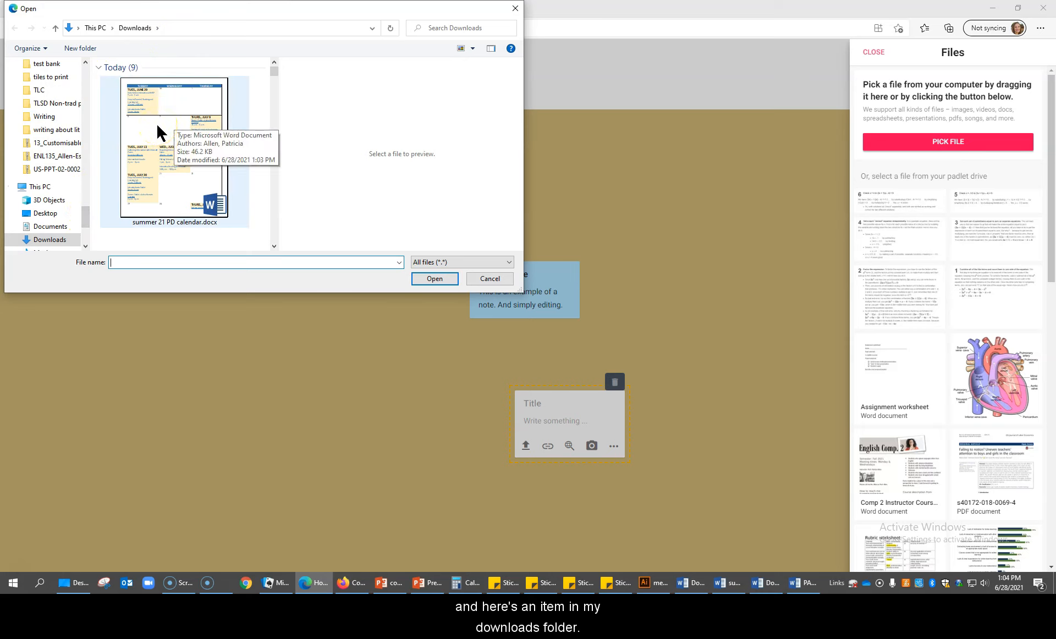
pyautogui.click(177, 143)
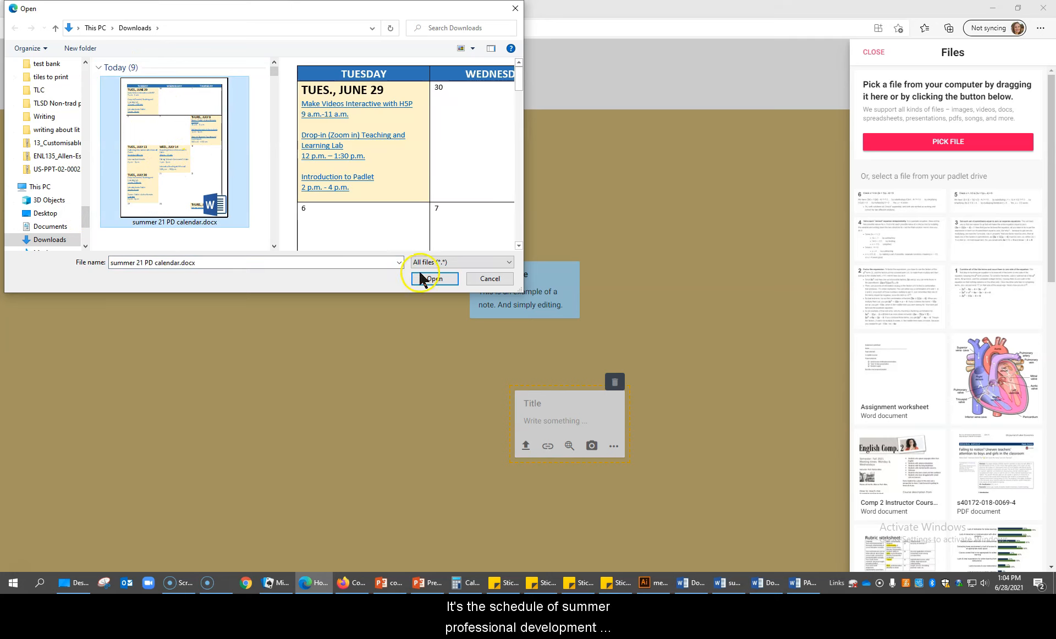
pyautogui.click(429, 280)
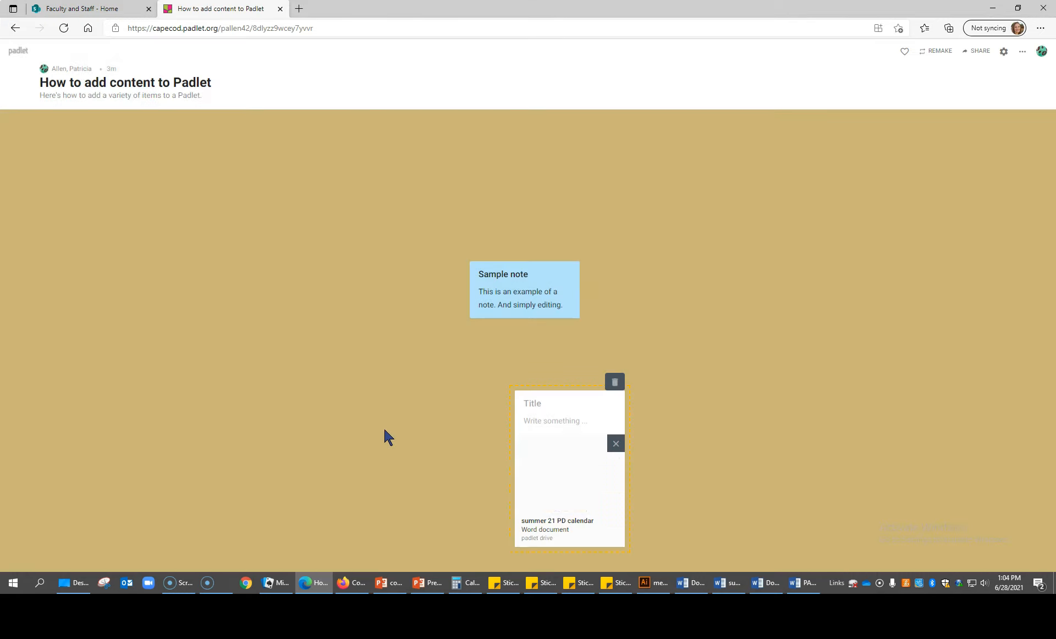
# Title the post with the uploaded document "Summer calendar" and finish the post.
pyautogui.click(553, 405)
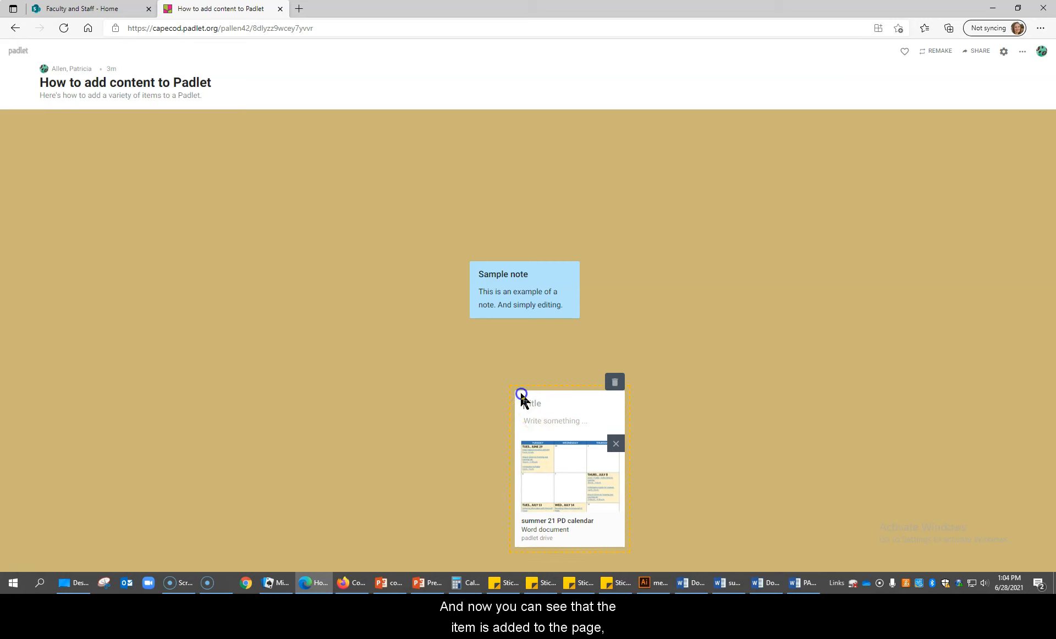
pyautogui.write('Summer calendar')
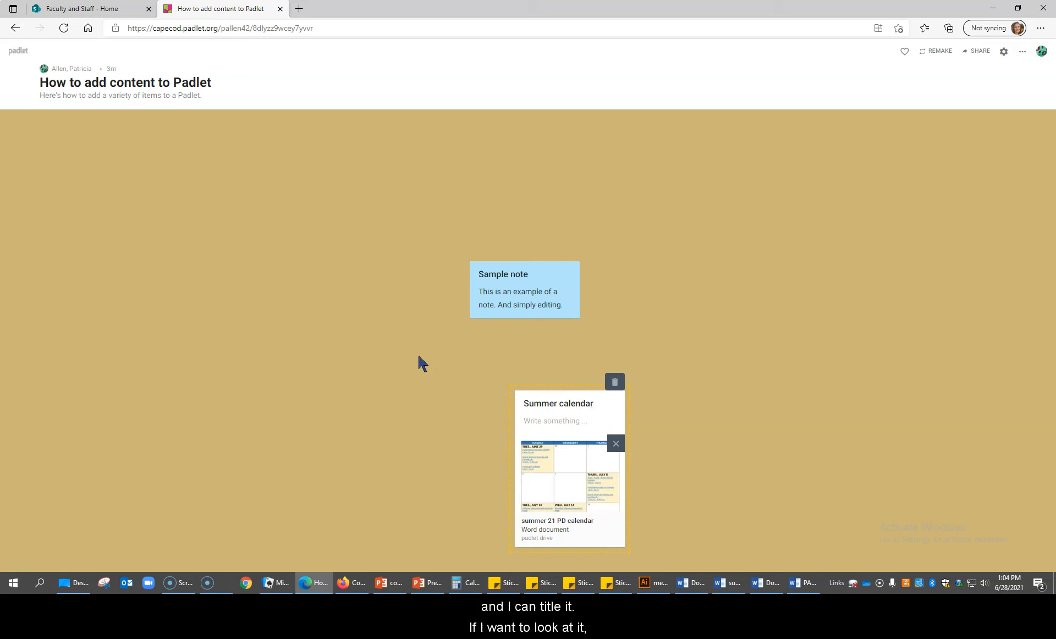
pyautogui.click(658, 407)
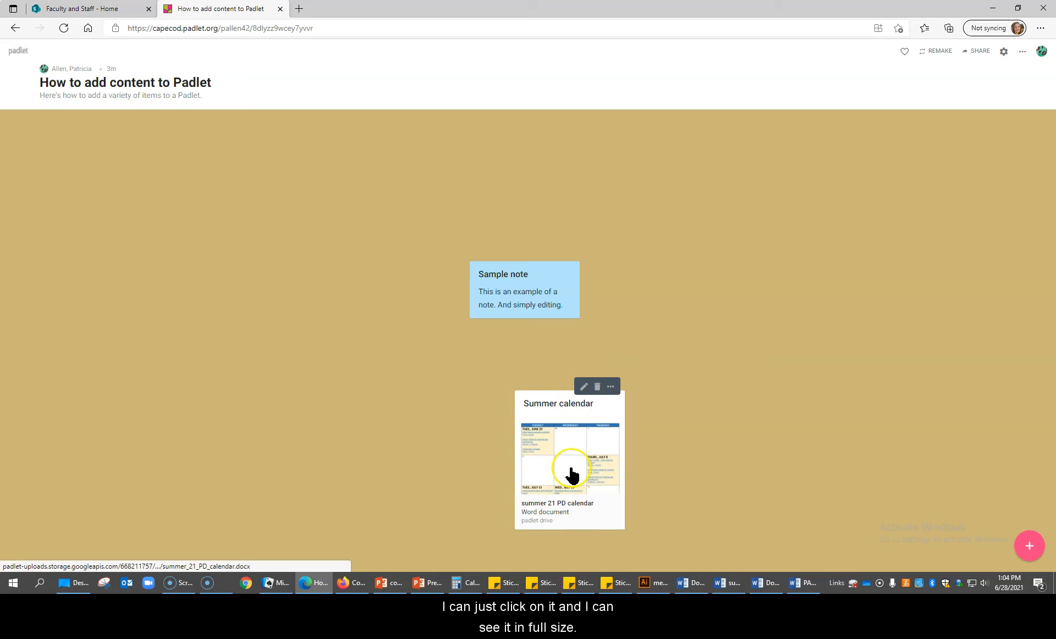
# Preview the calendar document at full size, and place its post just to the right of the sample note.
pyautogui.click(572, 476)
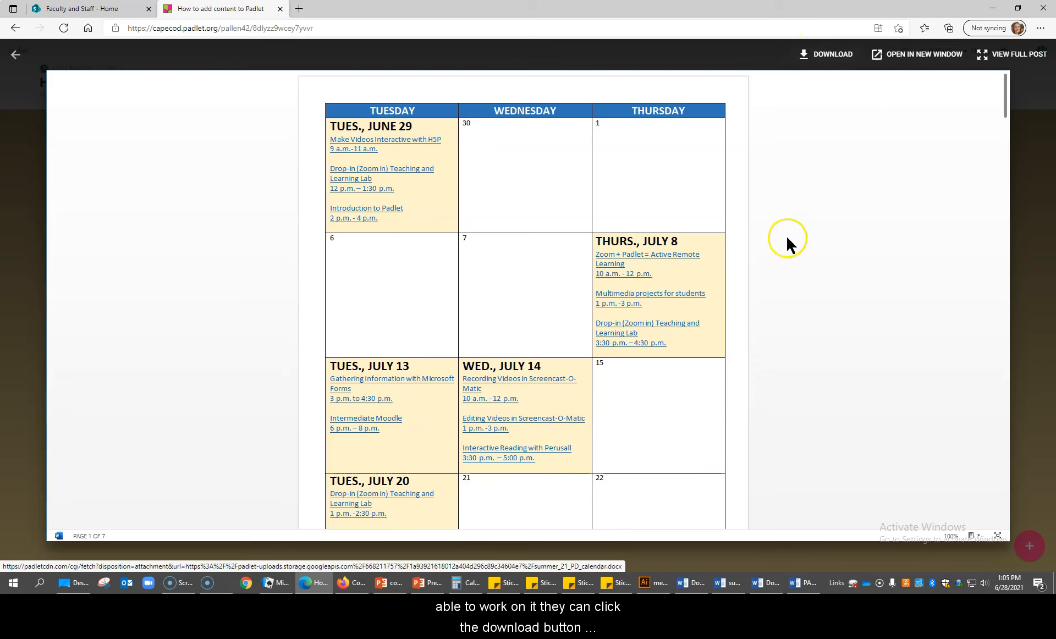
pyautogui.click(15, 56)
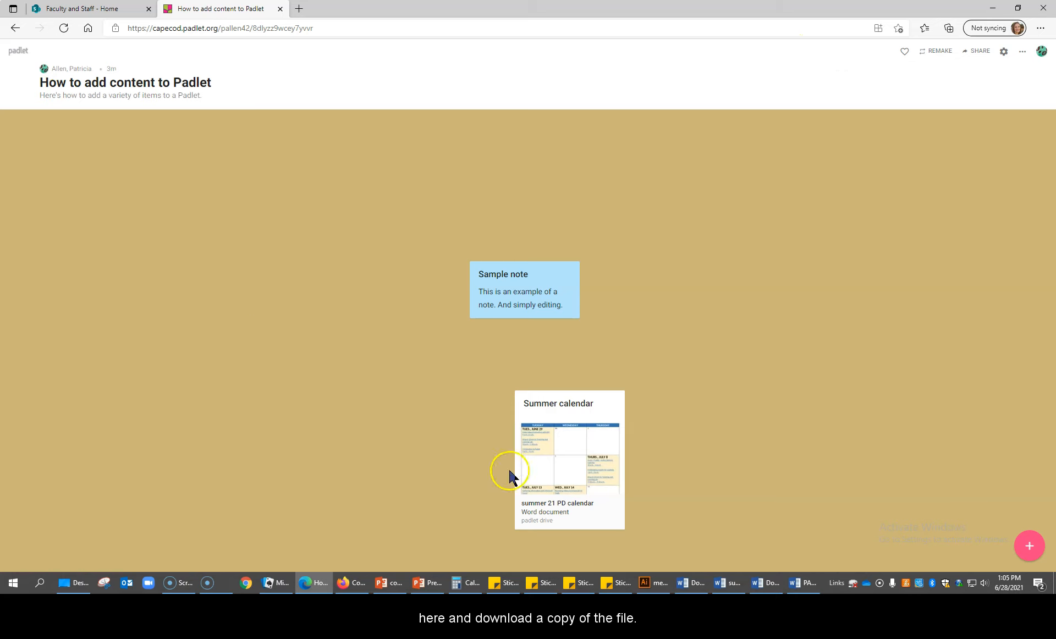
pyautogui.moveTo(549, 432)
pyautogui.moveTo(555, 414); pyautogui.dragTo(636, 283)
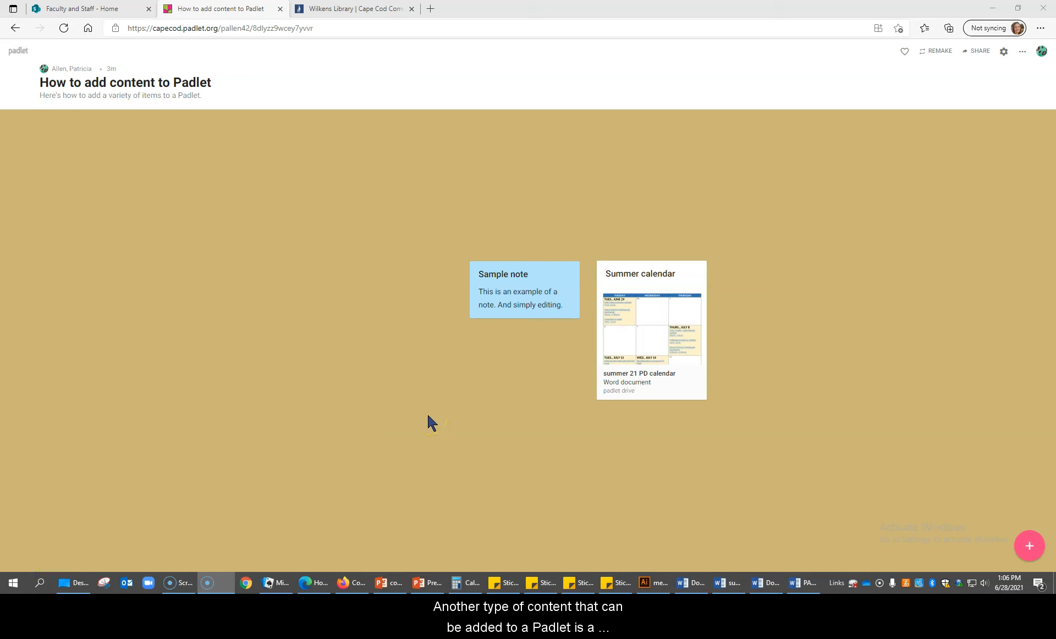
pyautogui.doubleClick(423, 395)
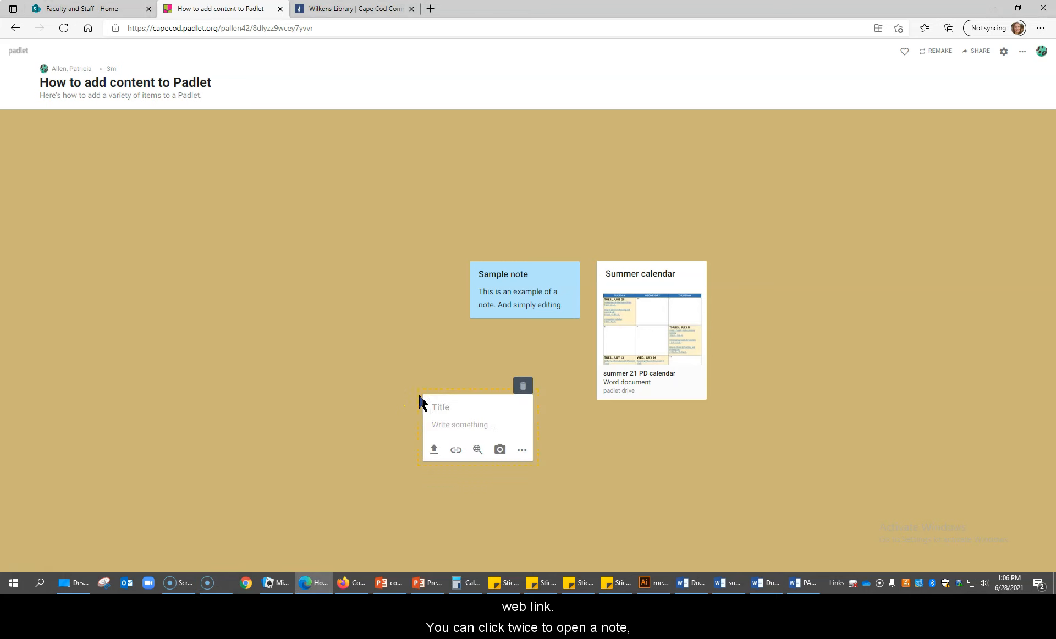
pyautogui.click(457, 406)
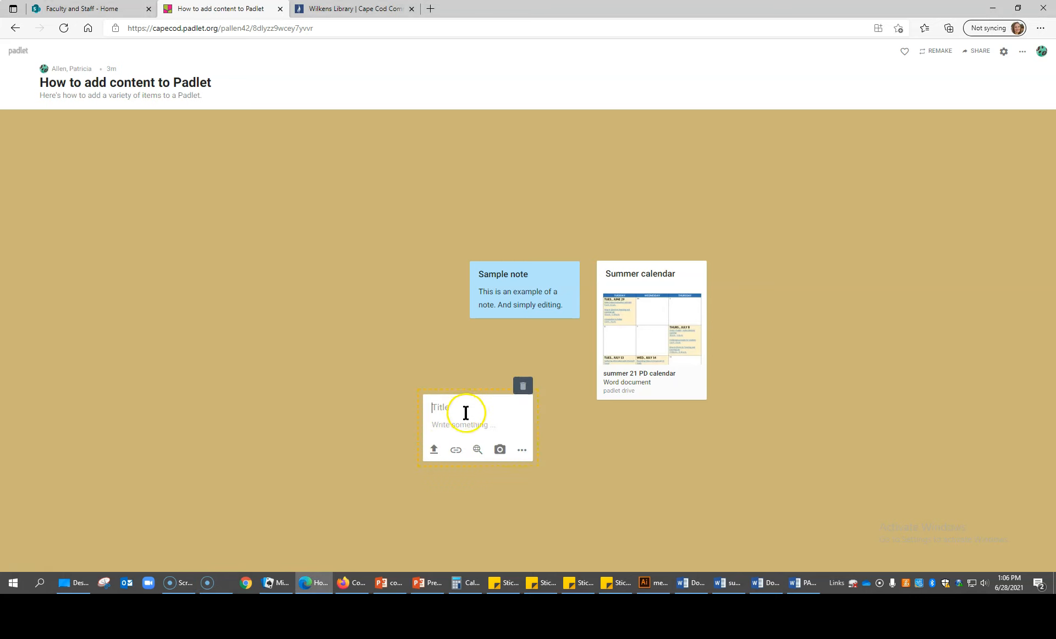
pyautogui.click(456, 450)
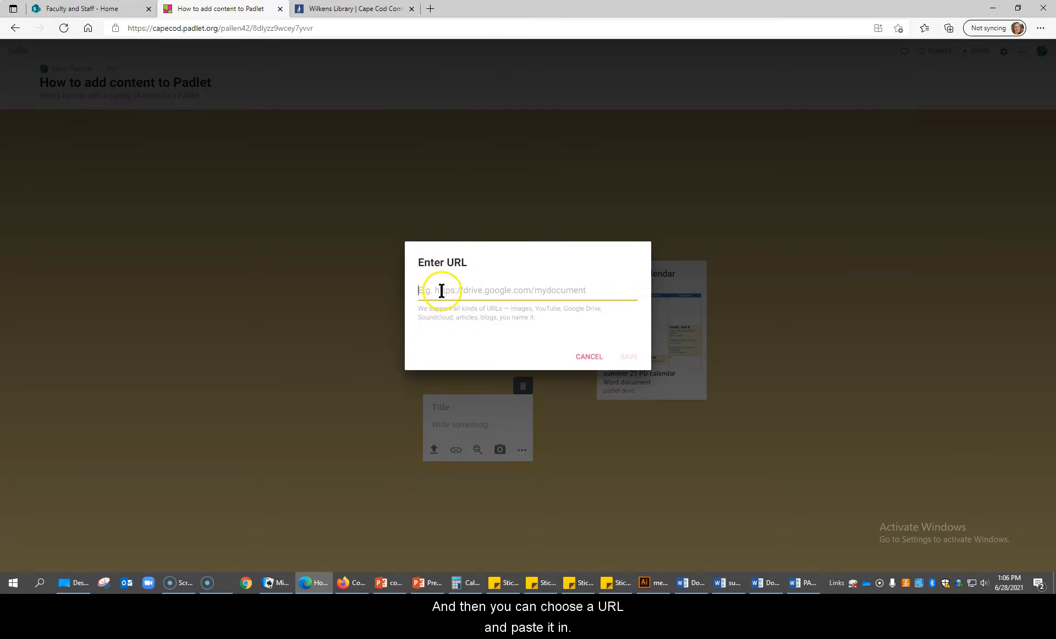
pyautogui.click(377, 9)
pyautogui.click(194, 28)
pyautogui.hotkey('ctrl', 'c')
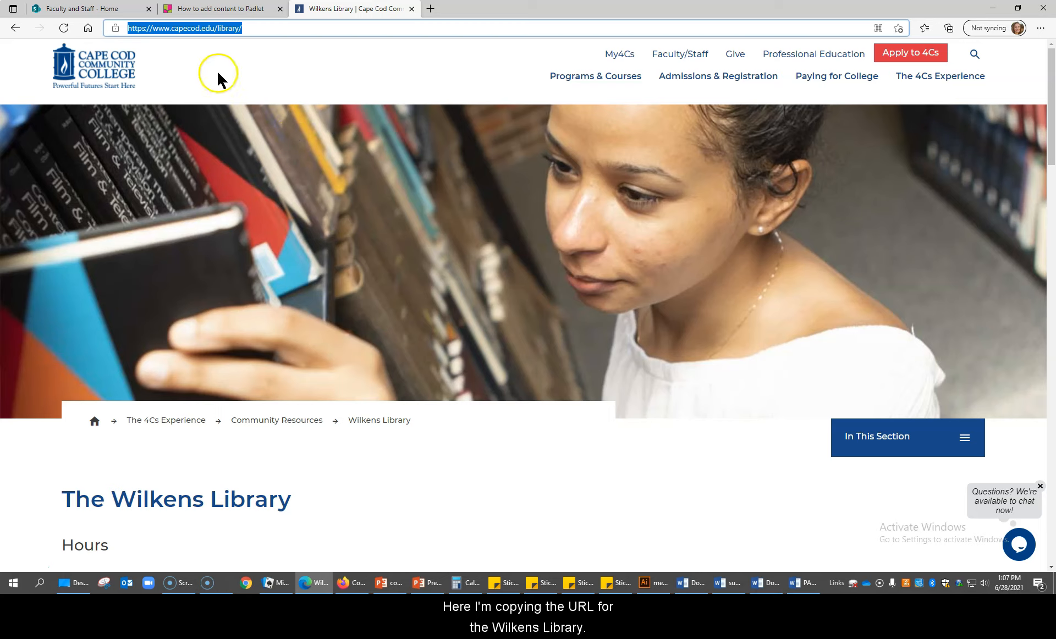
pyautogui.click(220, 9)
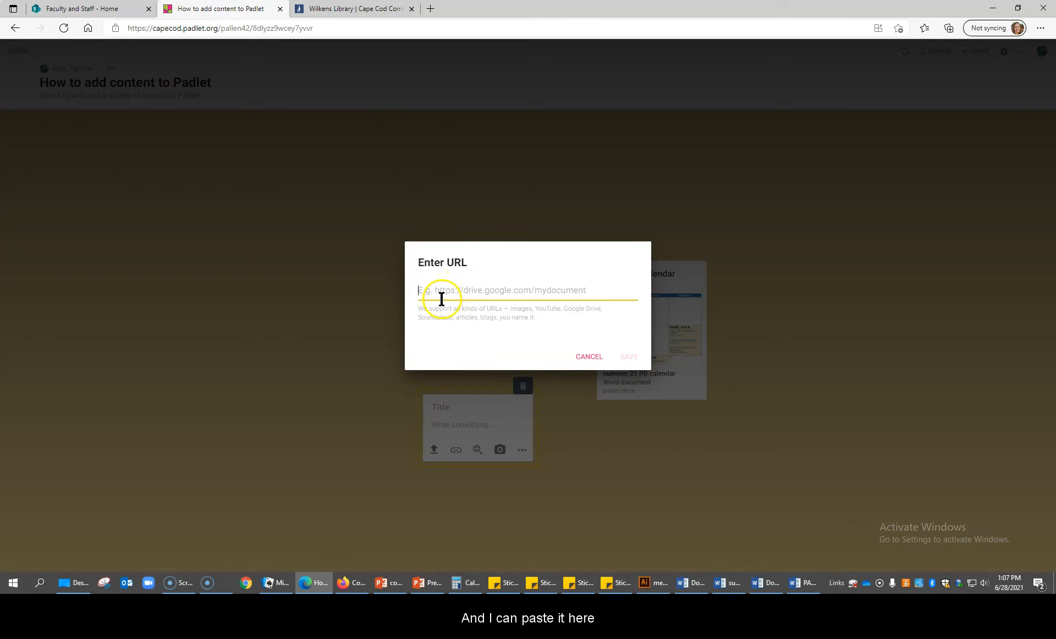
pyautogui.hotkey('ctrl', 'v')
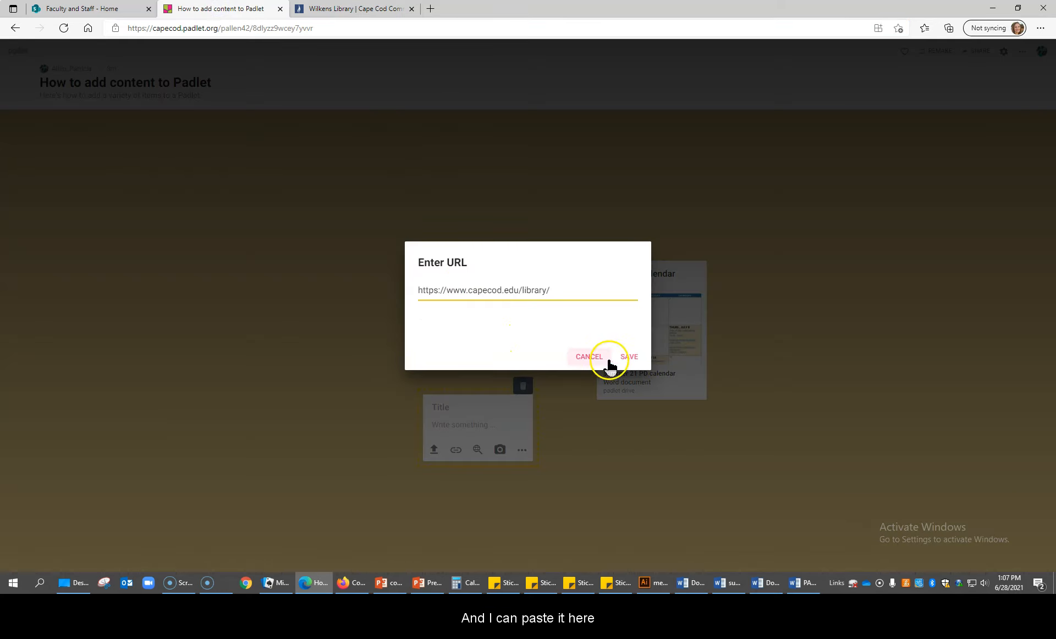
pyautogui.click(629, 357)
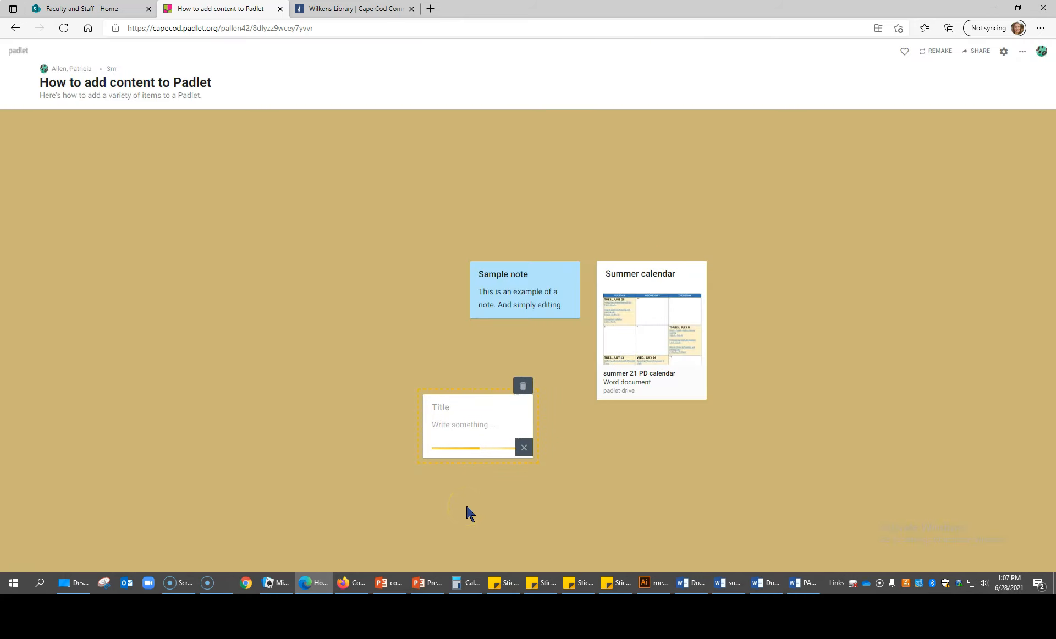
# Title the web link post "Link to library", finish it and place it directly beneath the sample note.
pyautogui.click(454, 403)
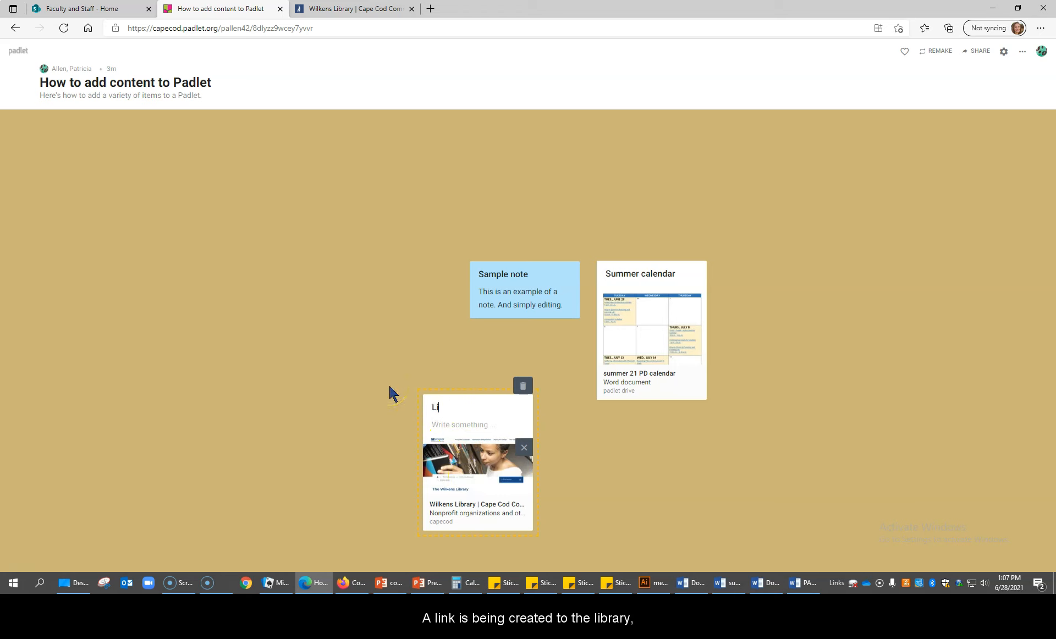
pyautogui.write('Link to library')
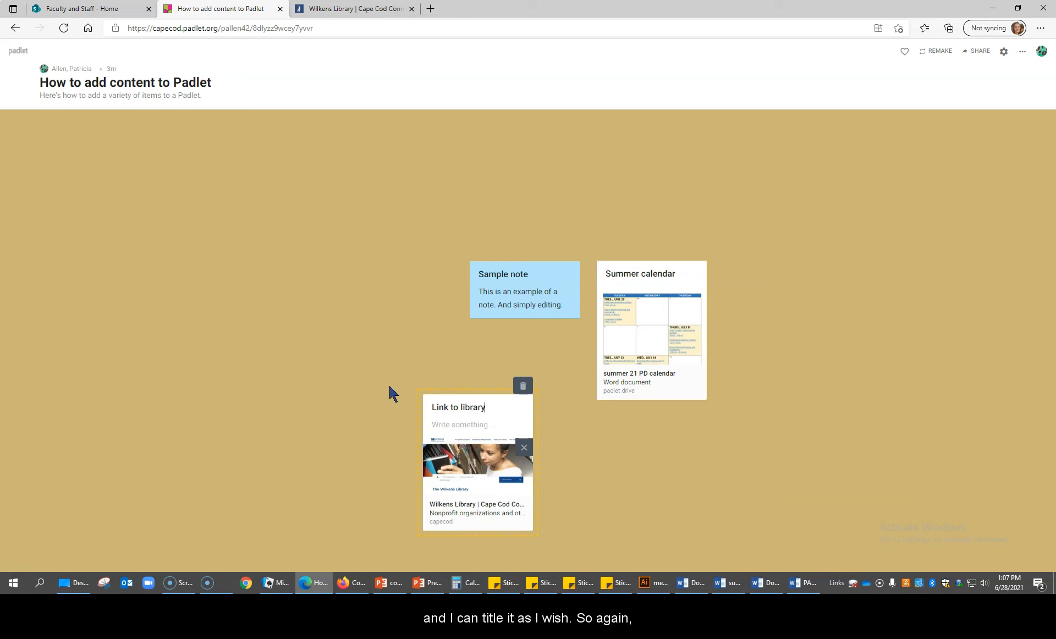
pyautogui.click(566, 465)
pyautogui.moveTo(454, 410); pyautogui.dragTo(497, 334)
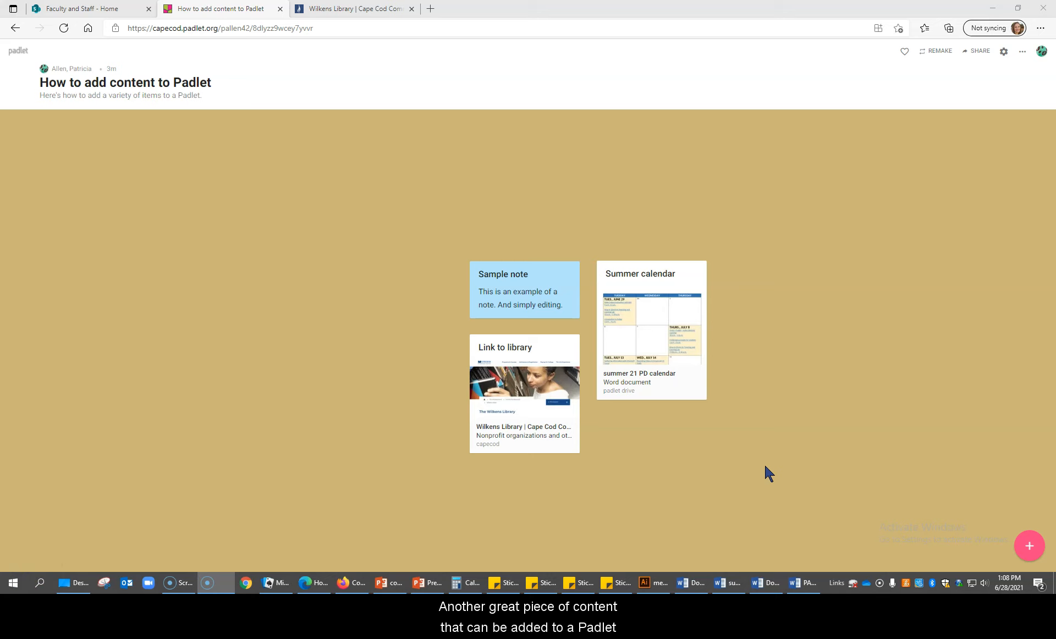
# Create a new post below the Summer calendar, search the web for "Mona Lisa" and attach the totallyhistory.com article "Mona Lisa by Leonardo da Vinci".
pyautogui.click(638, 491)
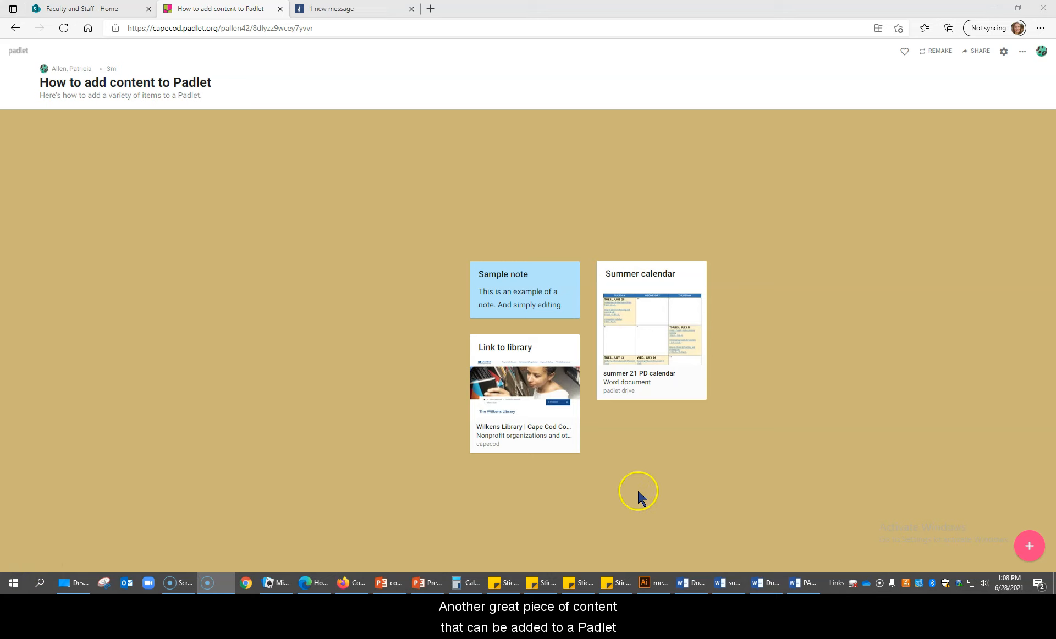
pyautogui.doubleClick(638, 439)
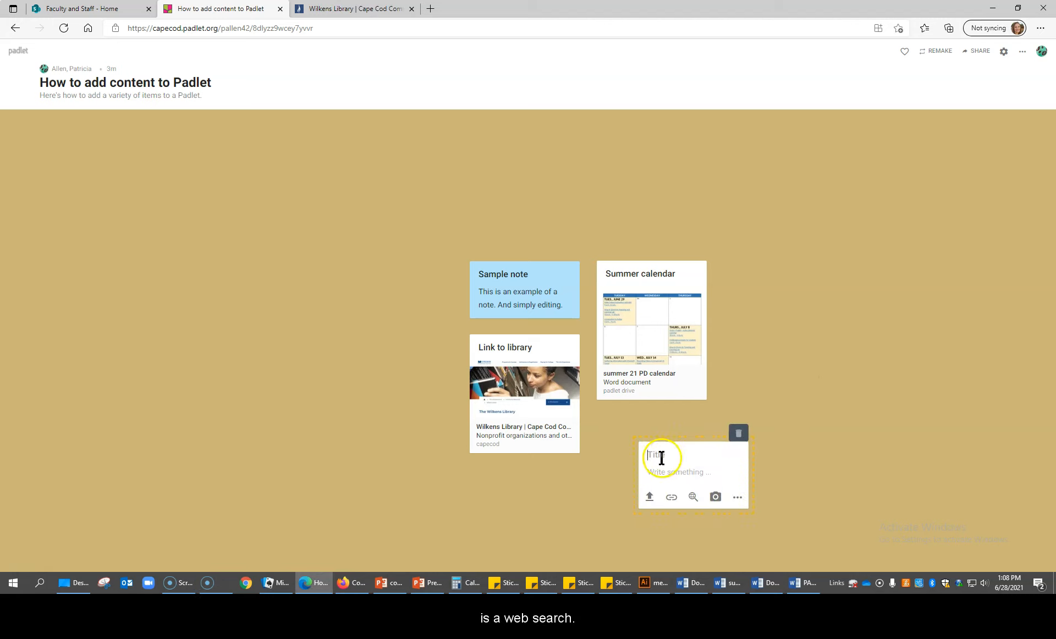
pyautogui.click(692, 496)
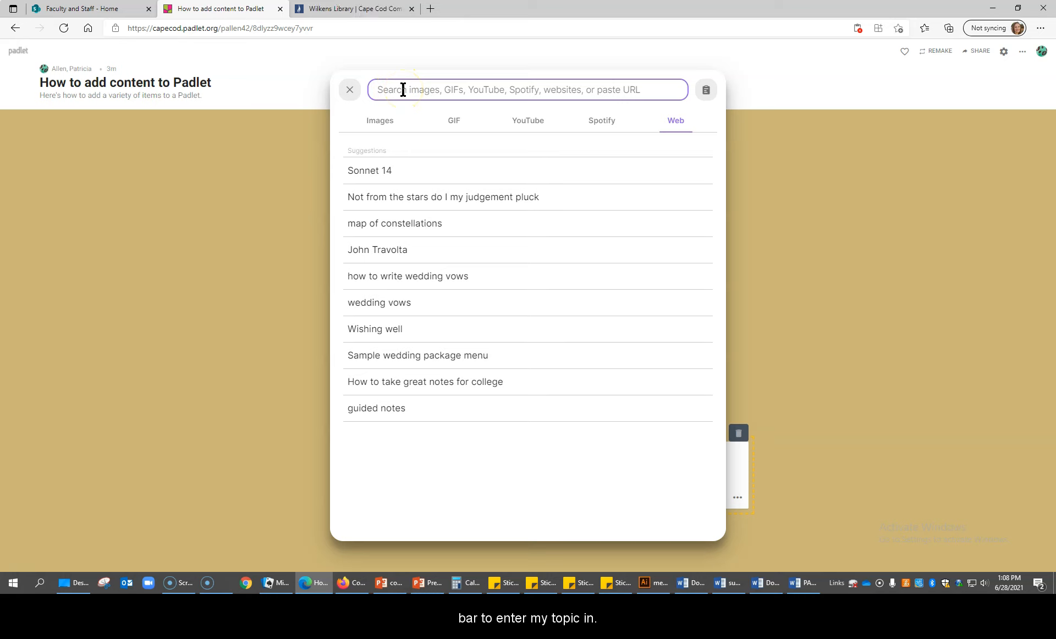
pyautogui.write('Mona Lisa')
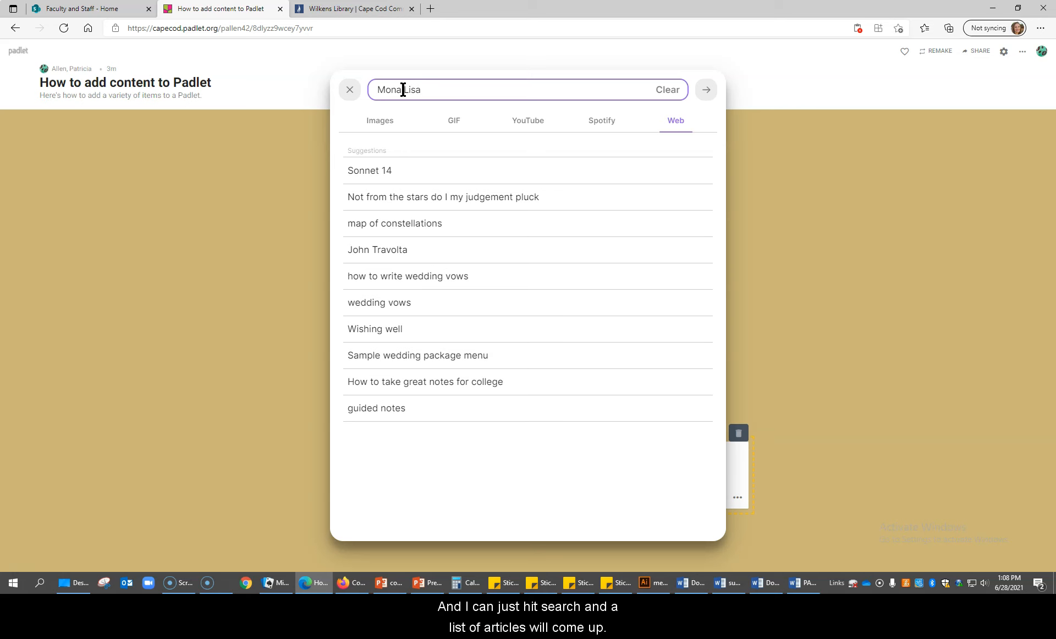
pyautogui.press('Return')
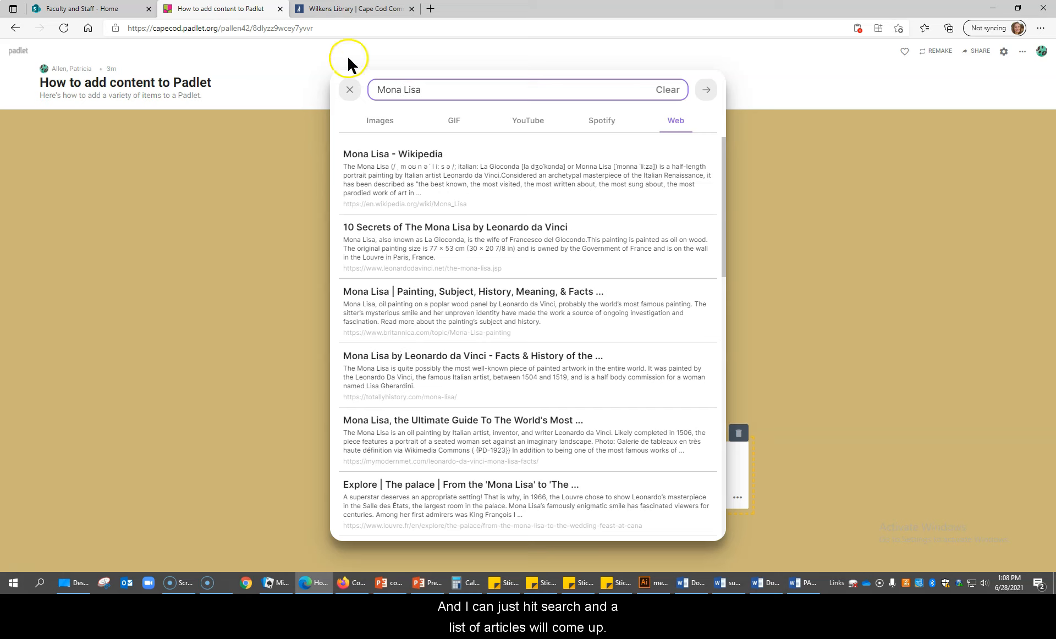
pyautogui.click(400, 358)
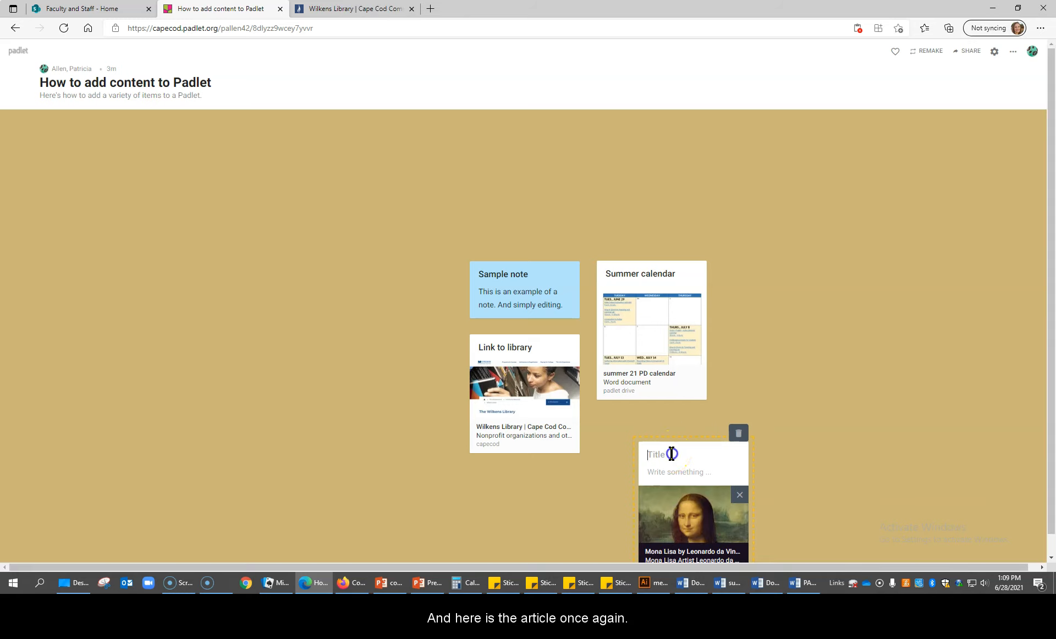
# Title the article post "Mona Lisa info", finish it and place it directly beneath the Summer calendar post.
pyautogui.write('Mona Lisa in')
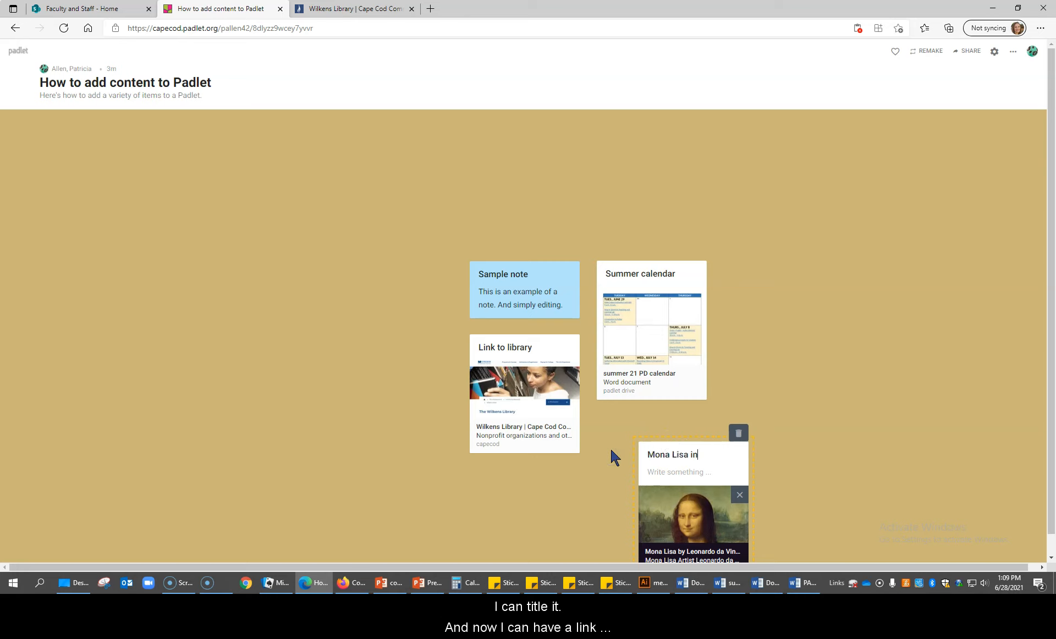
pyautogui.write('fo')
pyautogui.click(614, 457)
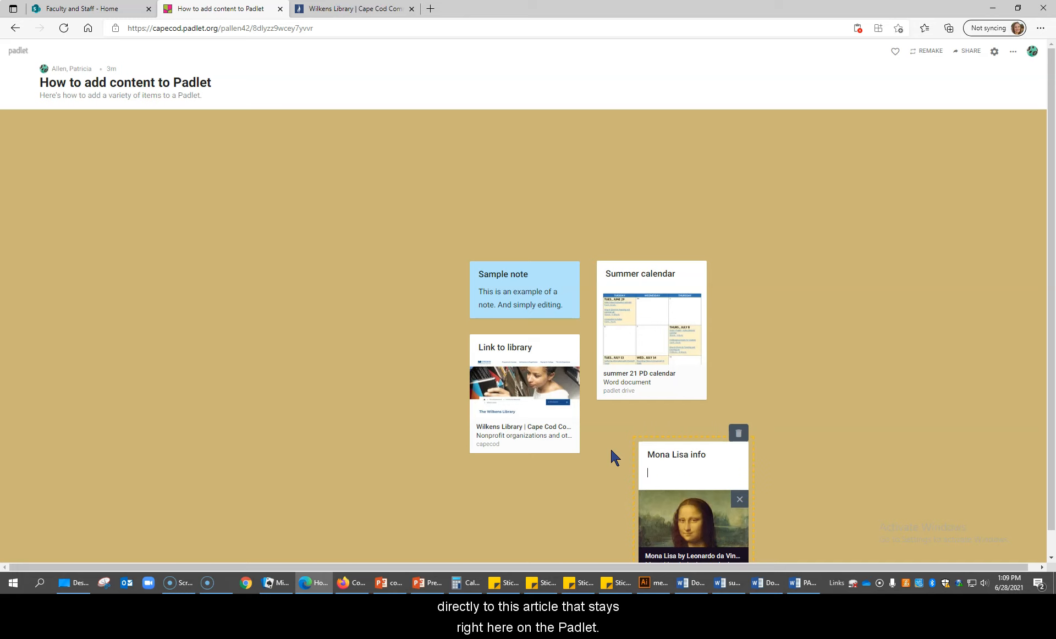
pyautogui.click(857, 421)
pyautogui.moveTo(663, 454); pyautogui.dragTo(624, 418)
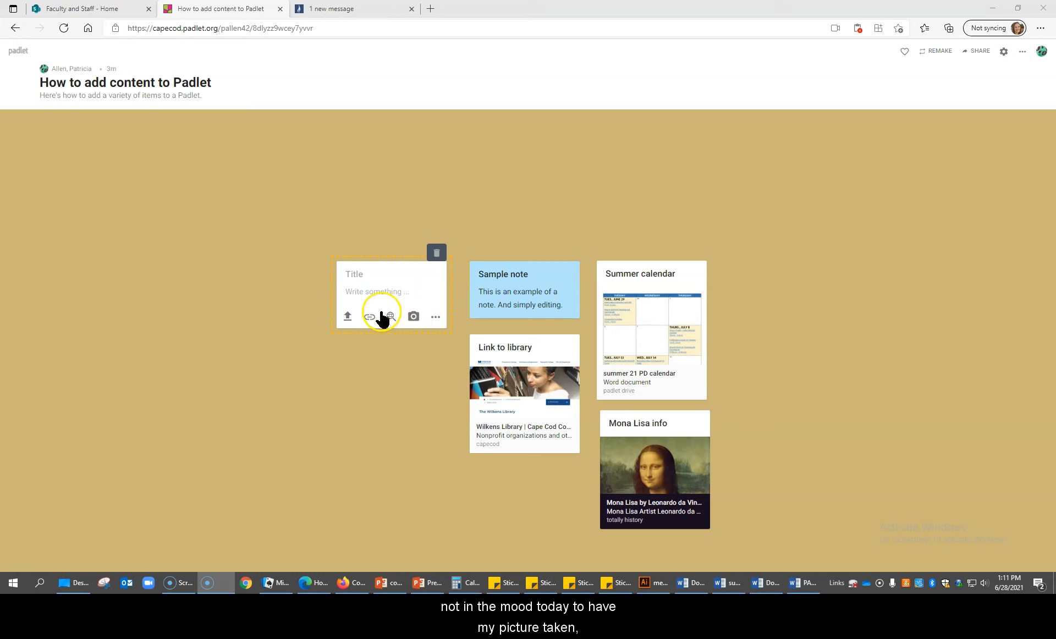
# Create a new post to the left of the library link and record an audio clip of about 7 seconds for it.
pyautogui.click(436, 319)
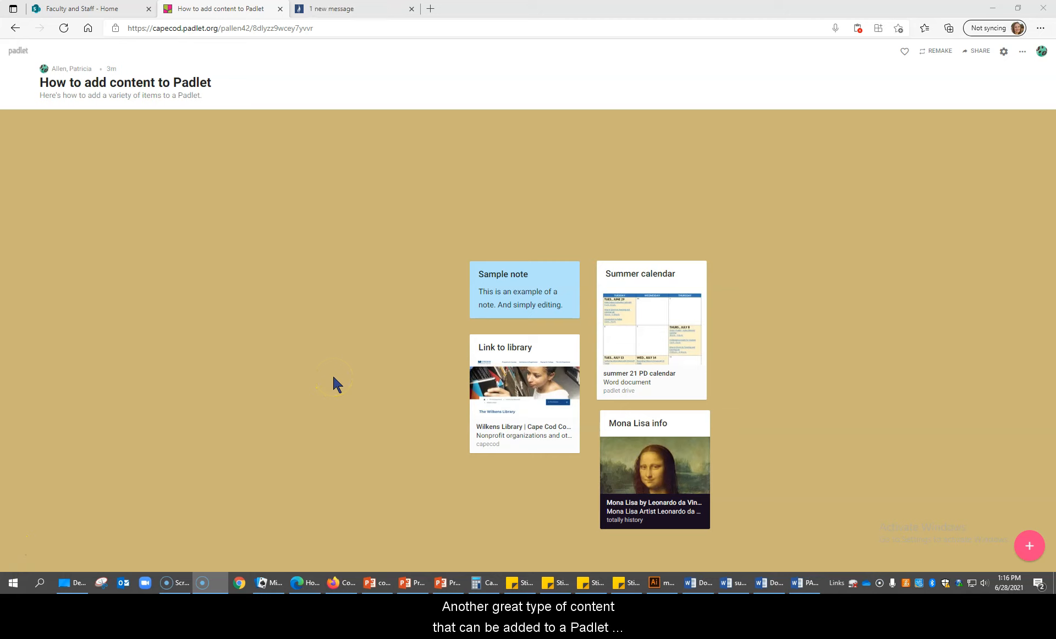
pyautogui.doubleClick(334, 382)
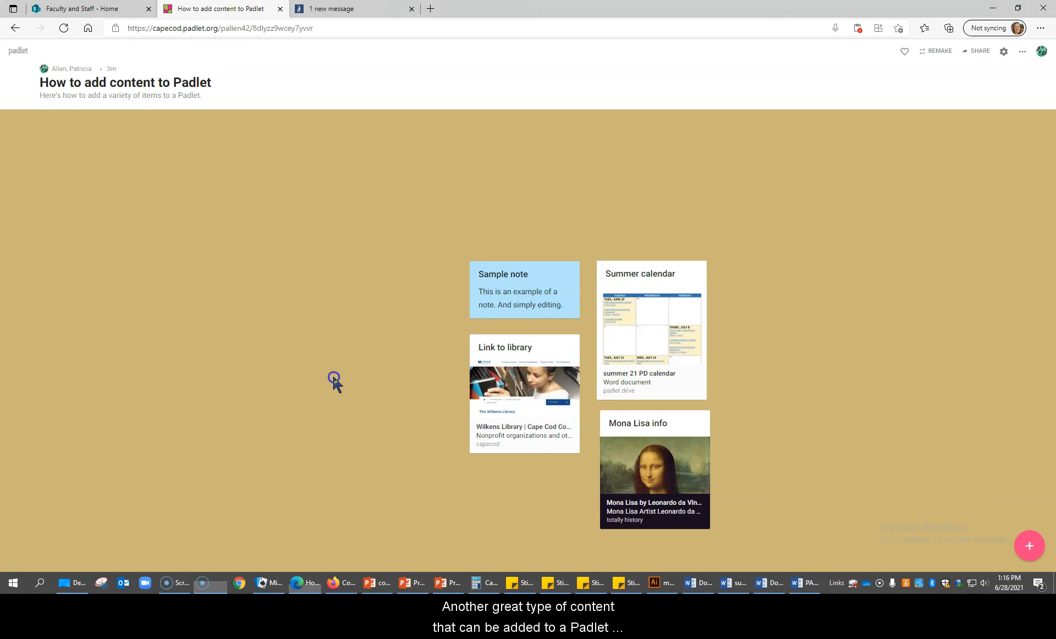
pyautogui.click(432, 434)
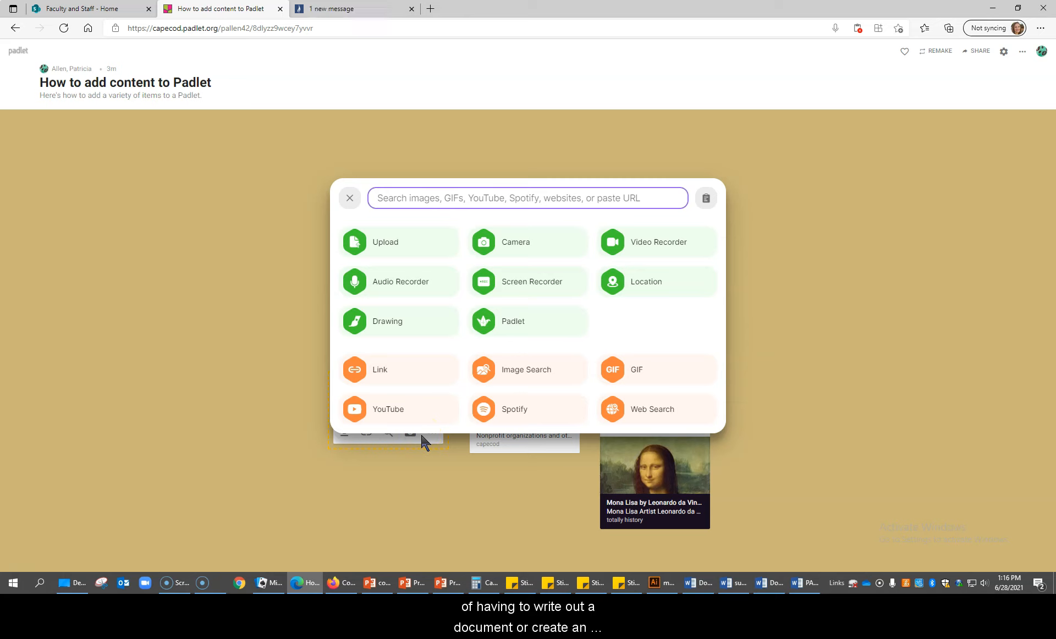
pyautogui.click(391, 287)
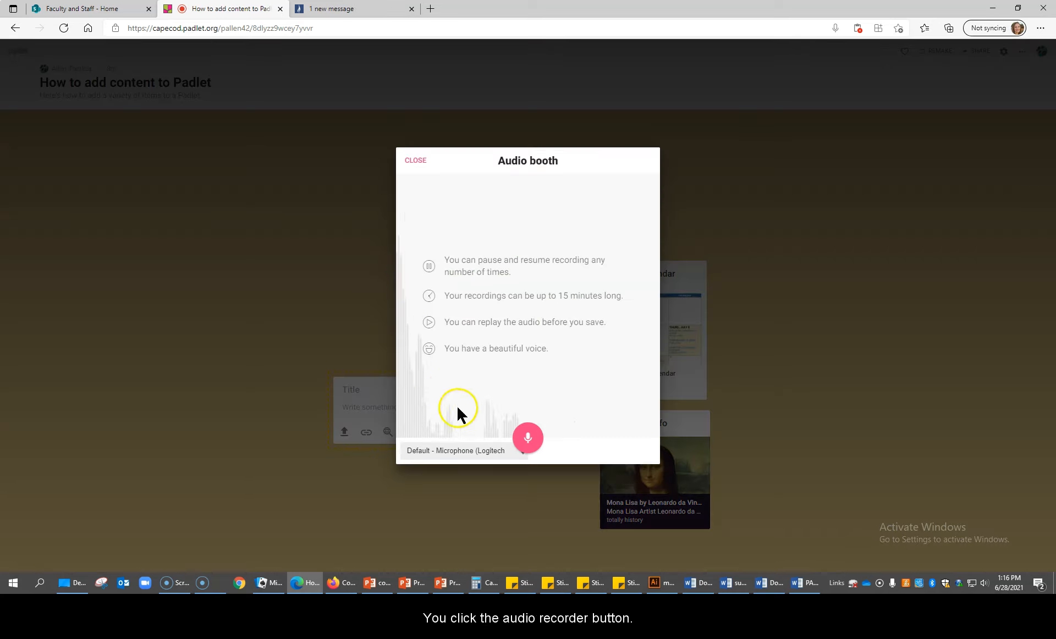
pyautogui.click(528, 439)
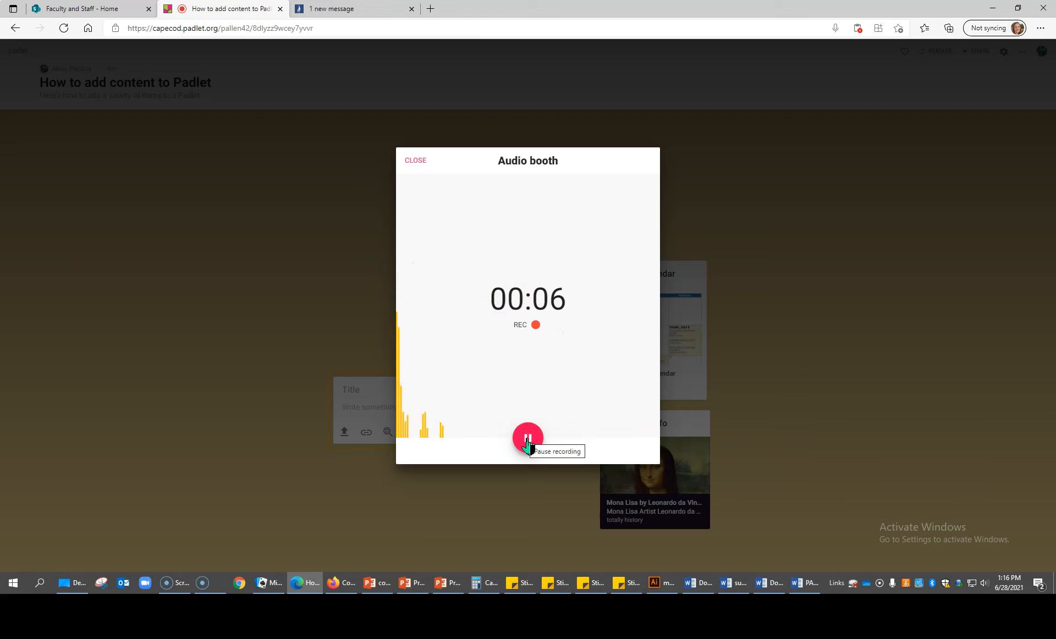
pyautogui.click(527, 438)
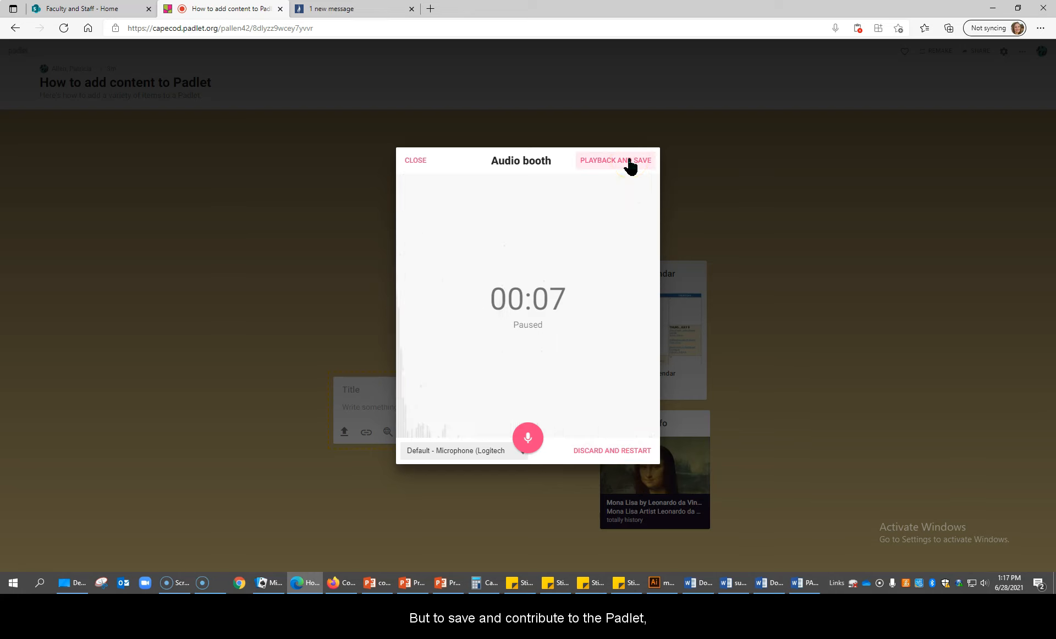
# Play back the audio recording and save it to the new post.
pyautogui.click(613, 172)
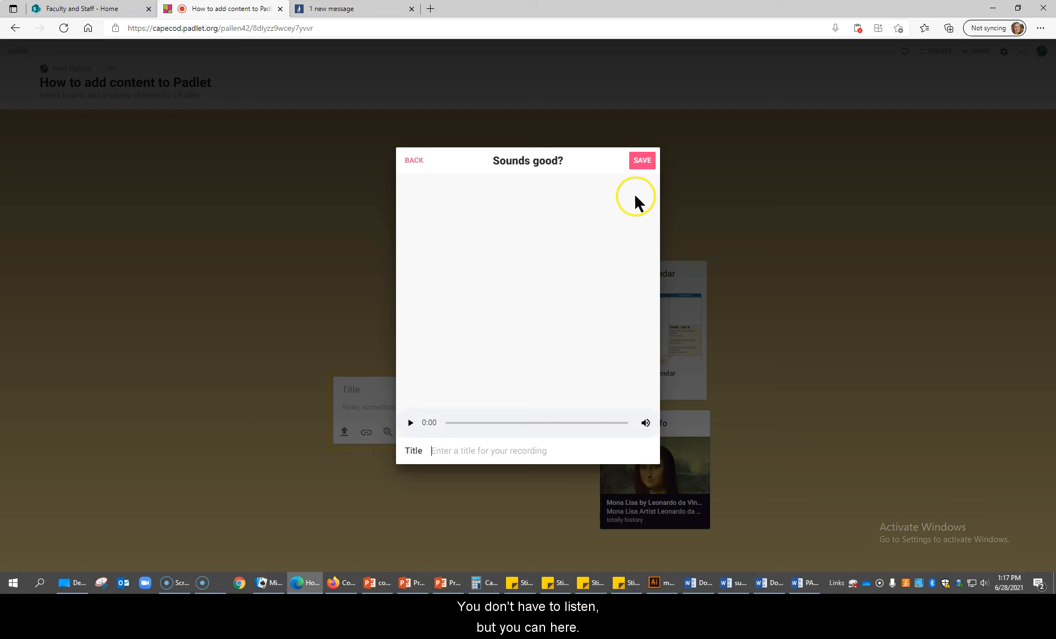
pyautogui.click(410, 424)
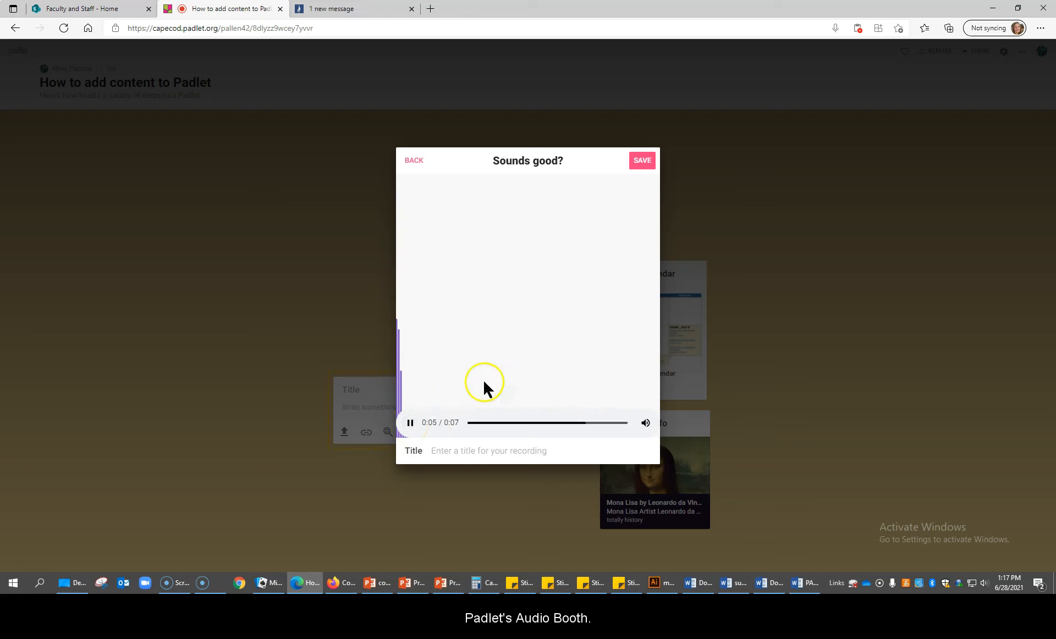
pyautogui.click(642, 163)
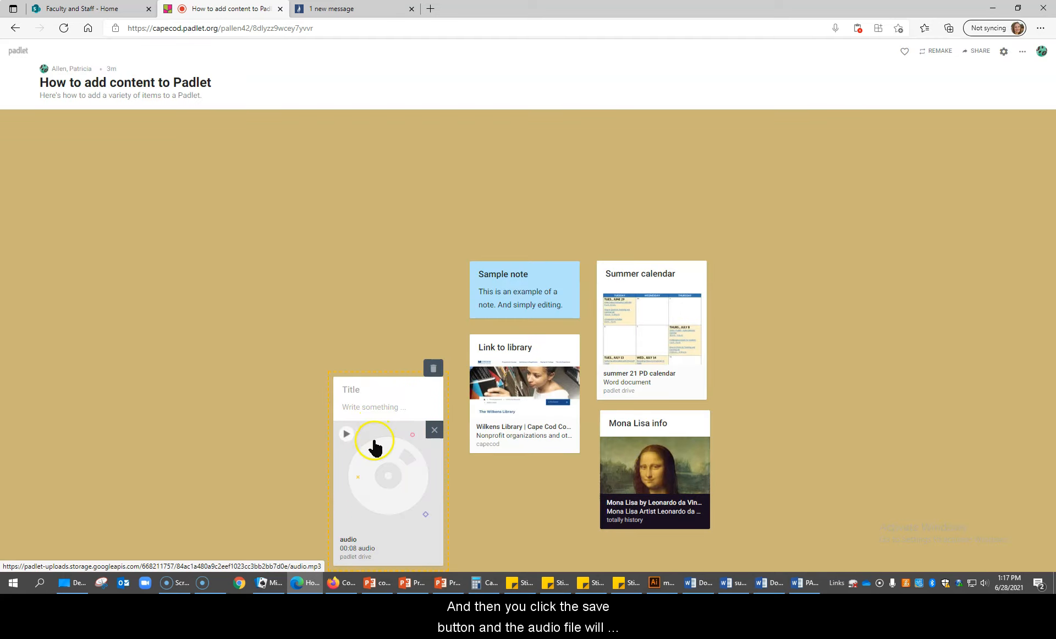
# Title the audio post "Sample audio file", finish it and place it just to the left of the sample note.
pyautogui.click(362, 394)
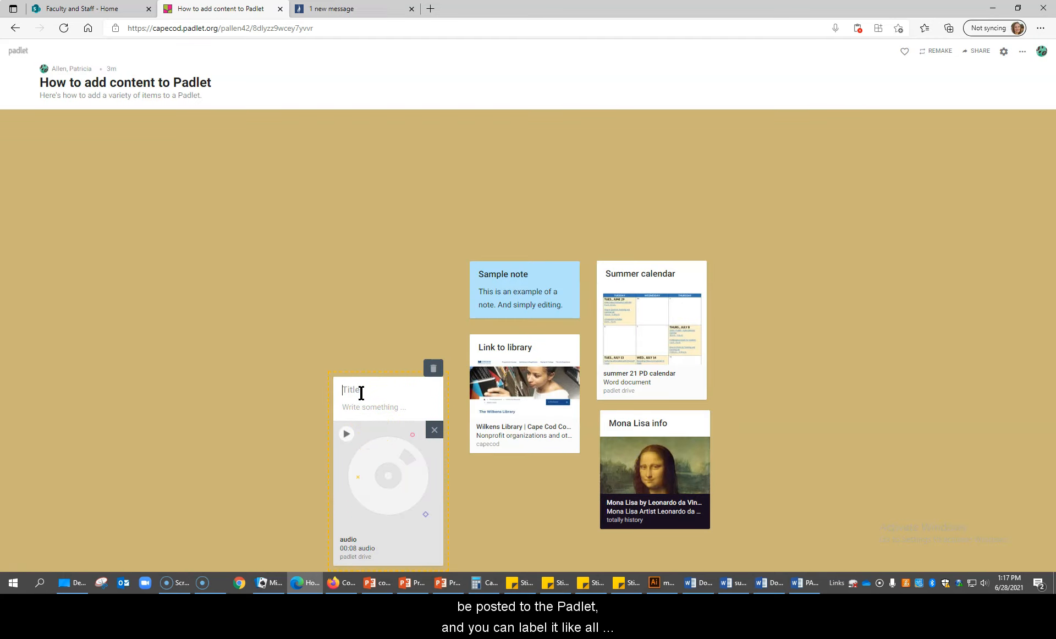
pyautogui.write('Sample audio file')
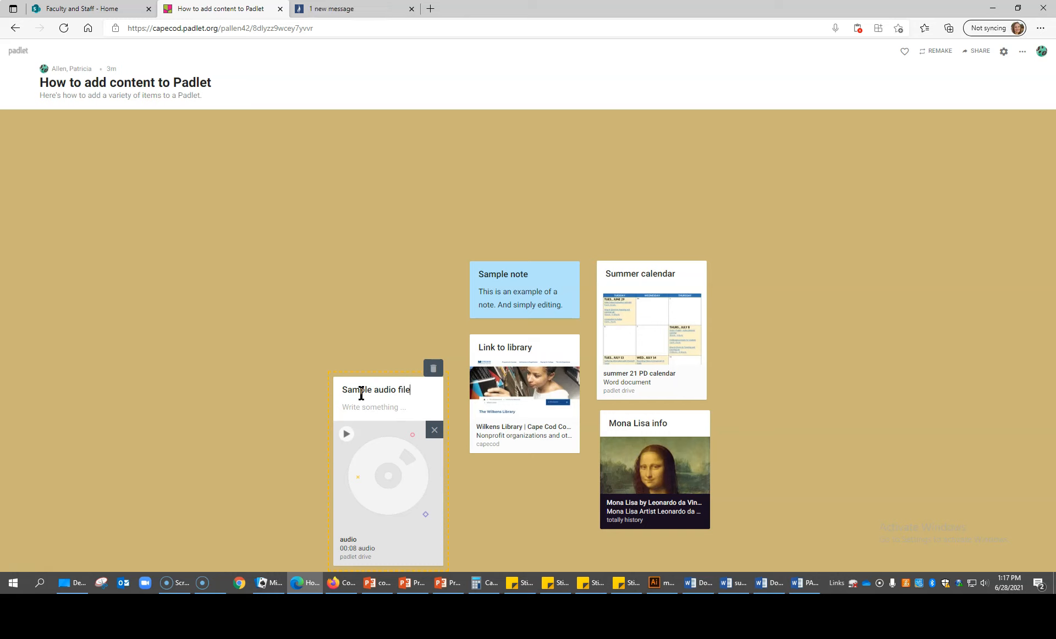
pyautogui.press('Tab')
pyautogui.click(354, 315)
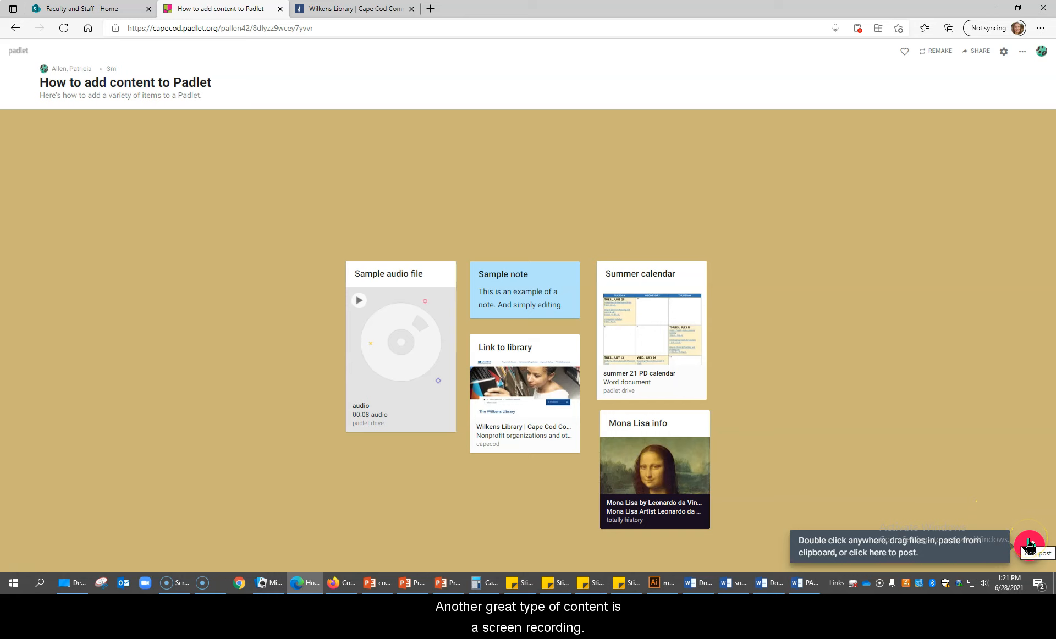
# Create a new post on an empty area of the board and open the screen recorder for it.
pyautogui.doubleClick(969, 483)
pyautogui.moveTo(1007, 484); pyautogui.dragTo(762, 256)
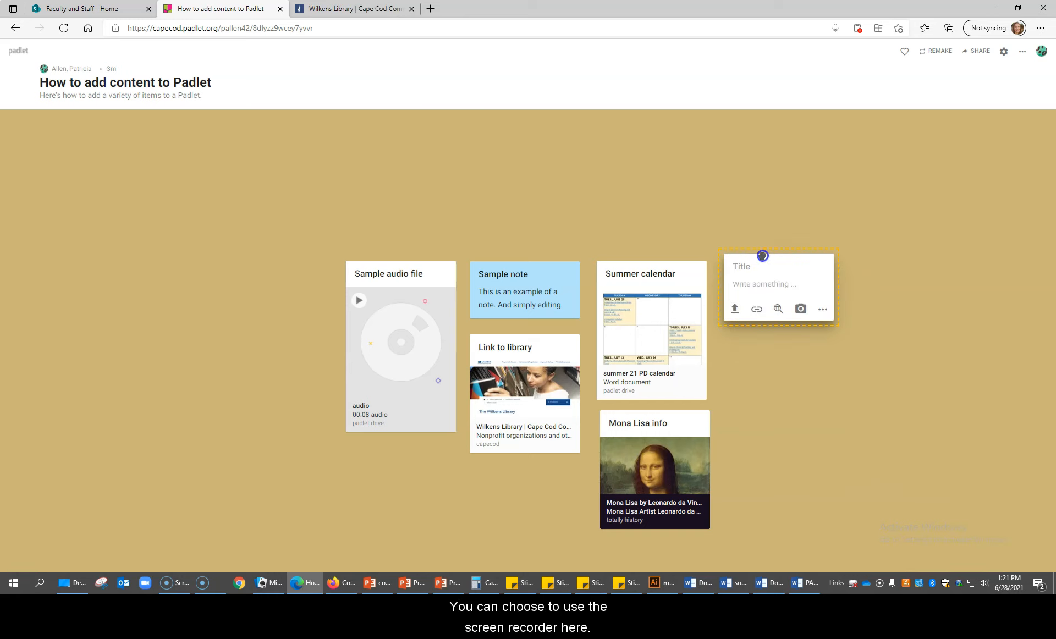
pyautogui.click(823, 309)
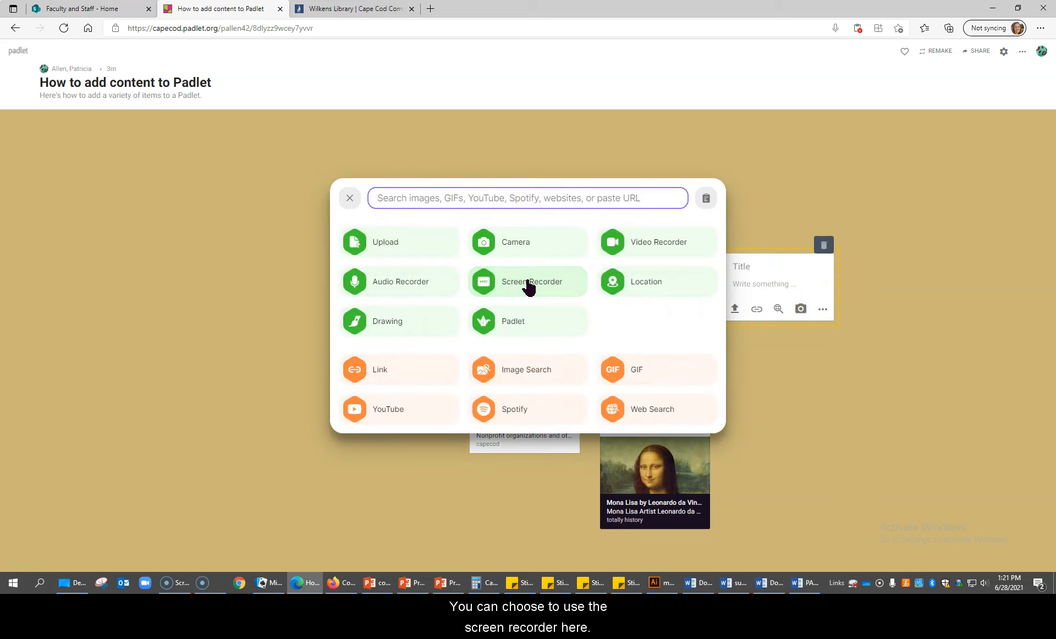
pyautogui.click(23, 569)
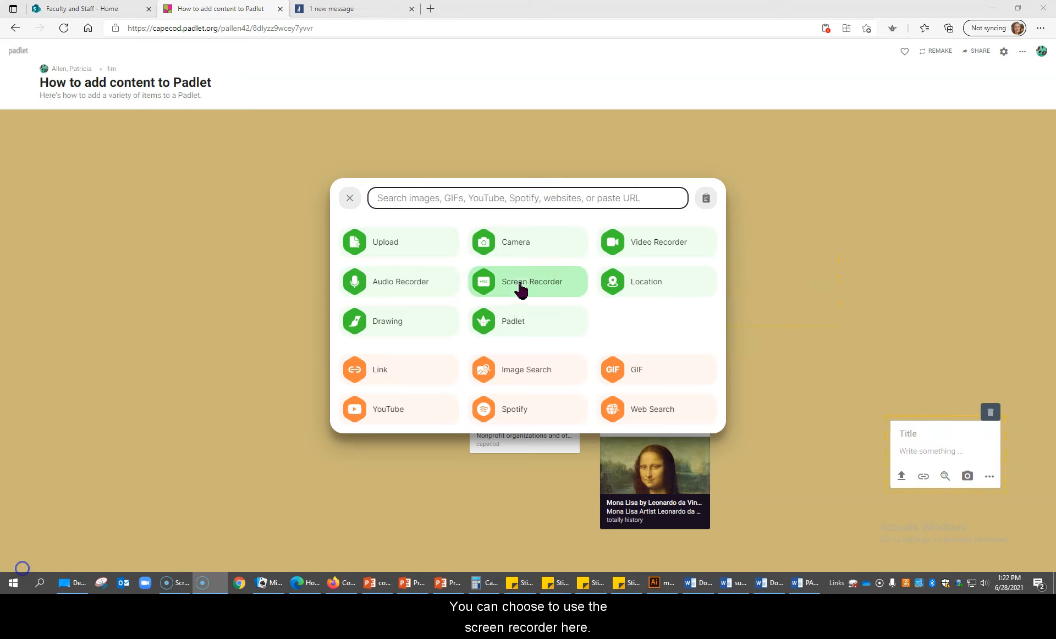
pyautogui.click(521, 285)
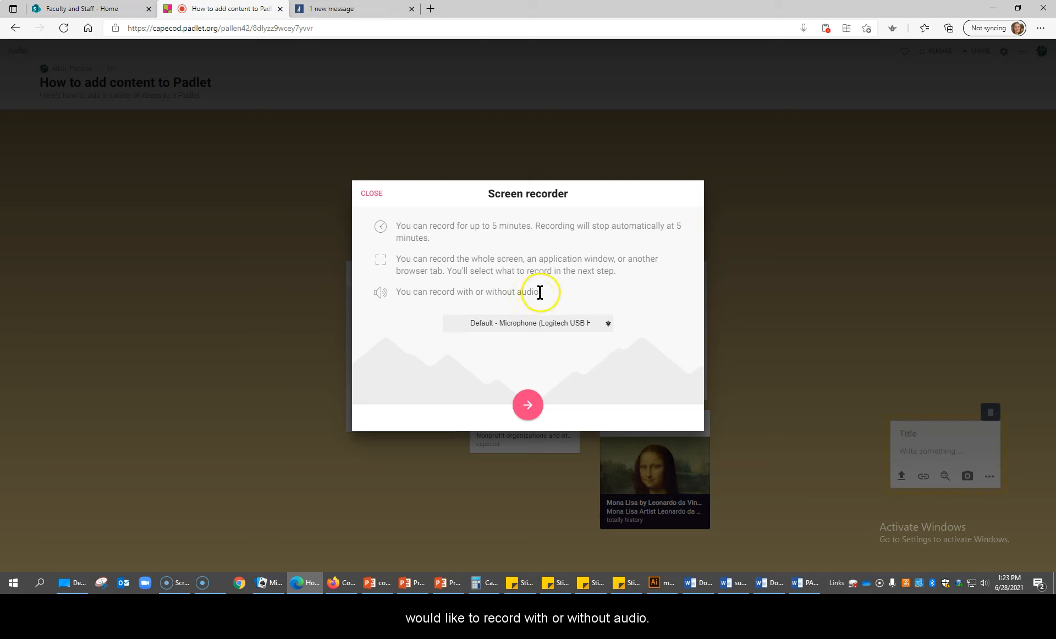
# Record Screen 2 with audio while demonstrating in the presentation for about 38 seconds, and stop the recording.
pyautogui.click(529, 409)
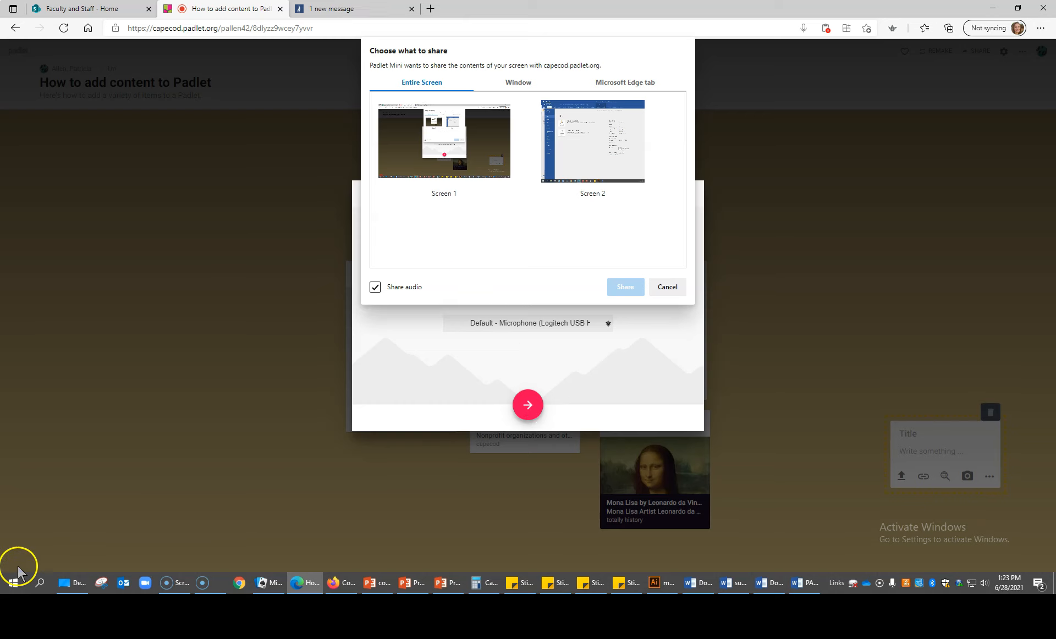
pyautogui.click(444, 141)
pyautogui.click(627, 287)
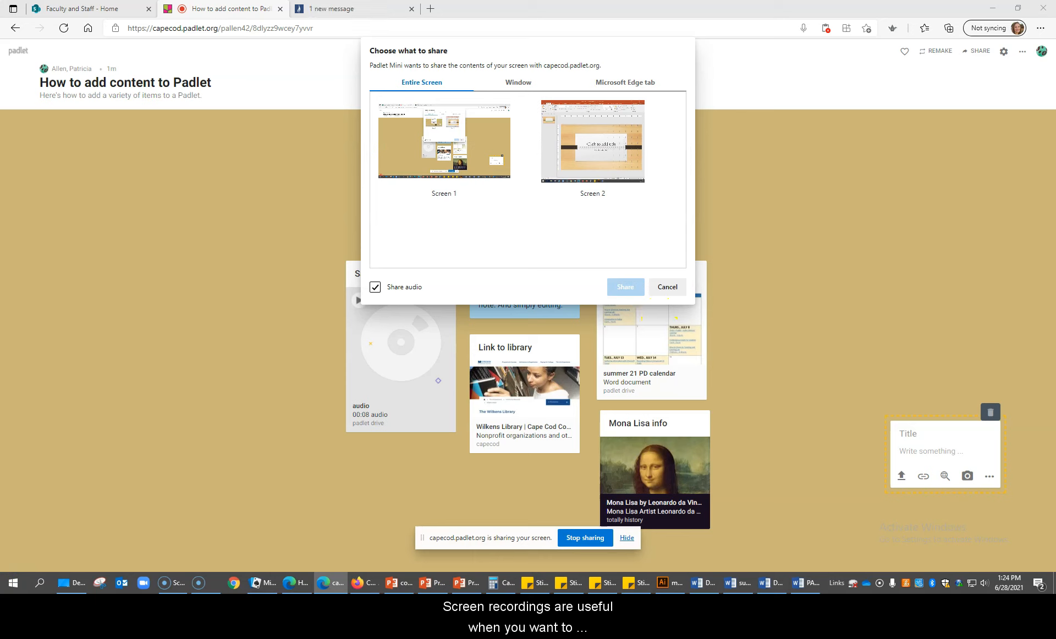
pyautogui.click(583, 156)
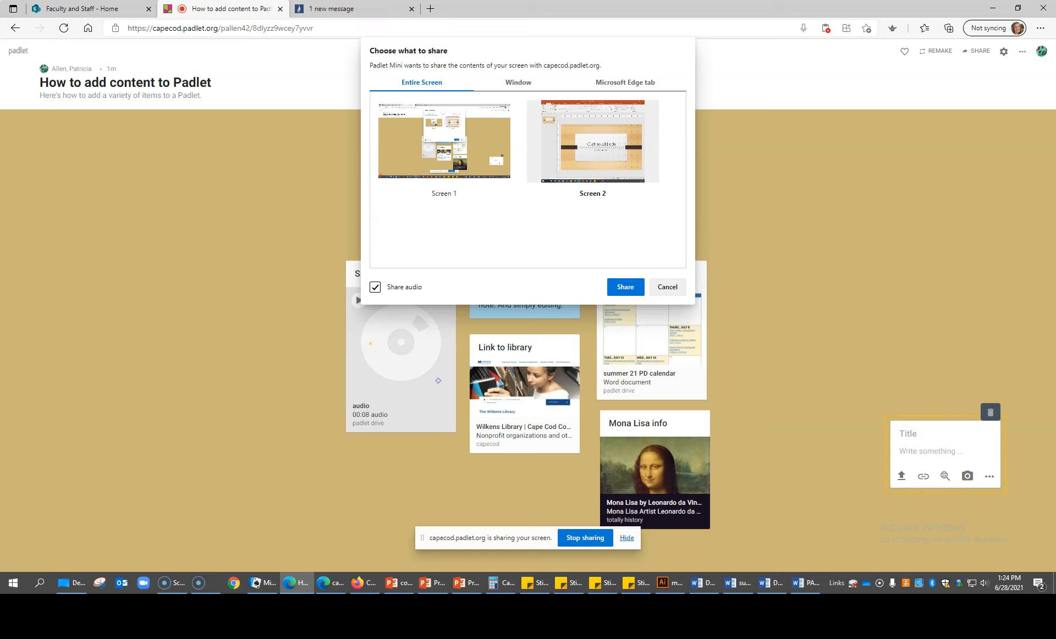
pyautogui.click(623, 287)
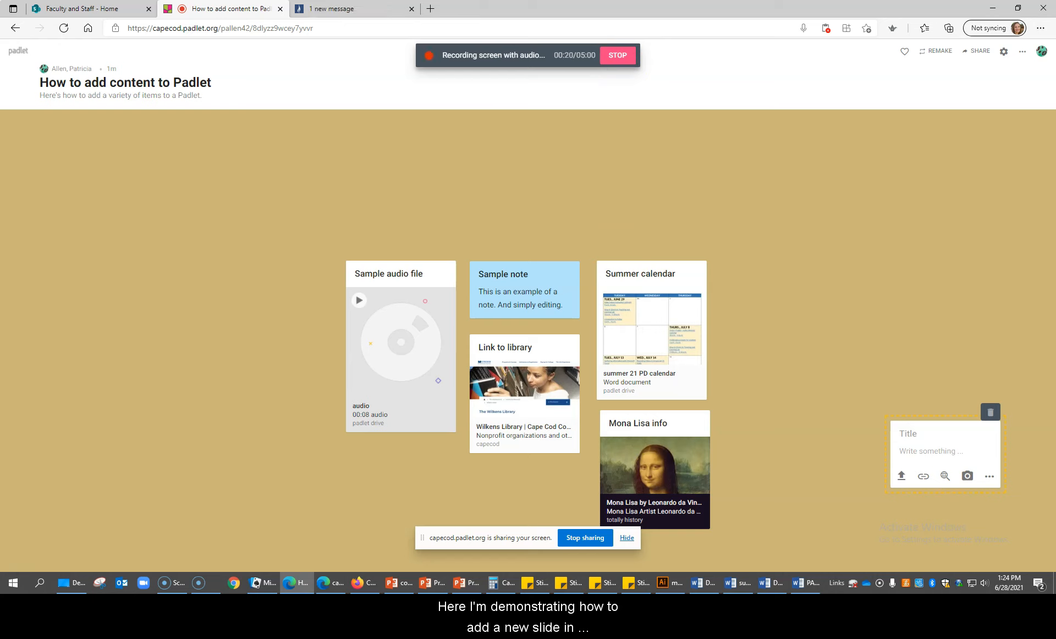
pyautogui.hotkey('alt', 'Tab')
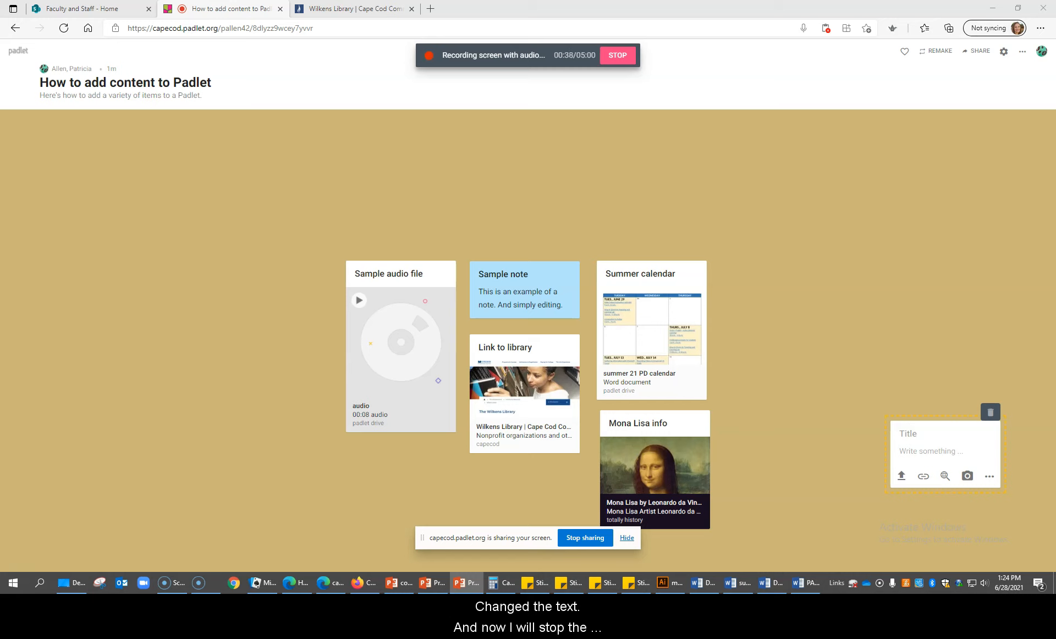
pyautogui.click(614, 56)
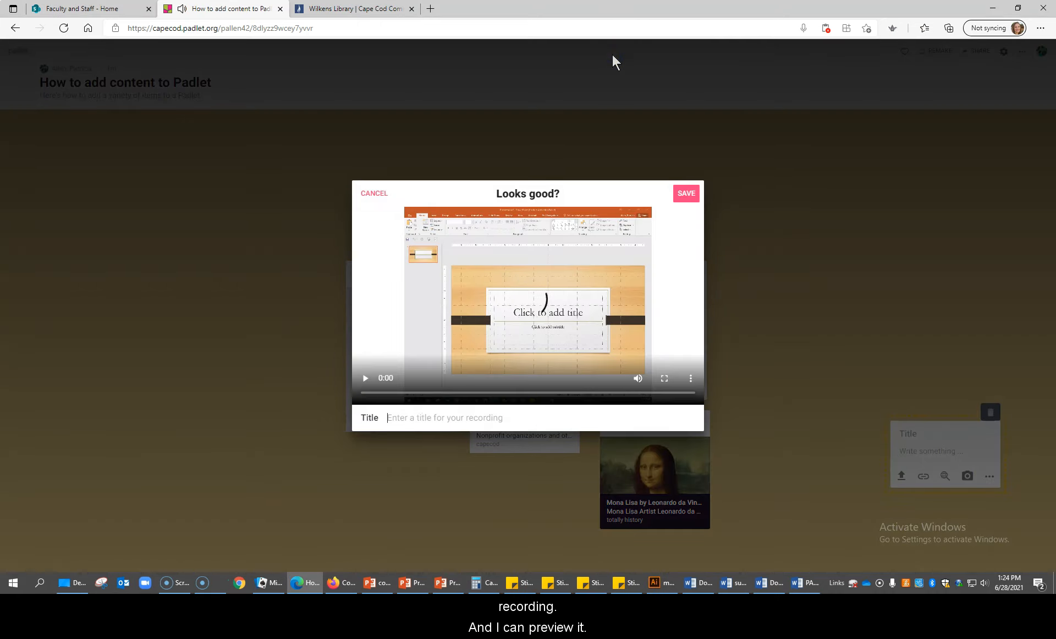
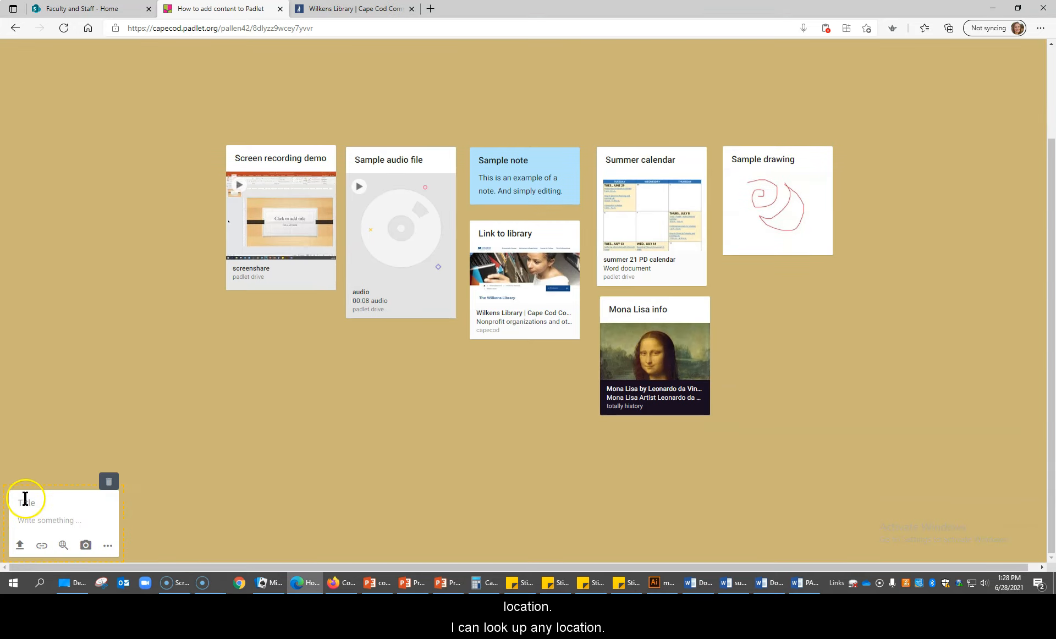
# Place the empty post beneath the Sample drawing post and search for the location "Cape Cod Community College" for it.
pyautogui.moveTo(30, 484)
pyautogui.mouseDown()
pyautogui.moveTo(253, 422)
pyautogui.moveTo(777, 418)
pyautogui.moveTo(755, 360)
pyautogui.moveTo(753, 384)
pyautogui.mouseUp()
pyautogui.click(829, 442)
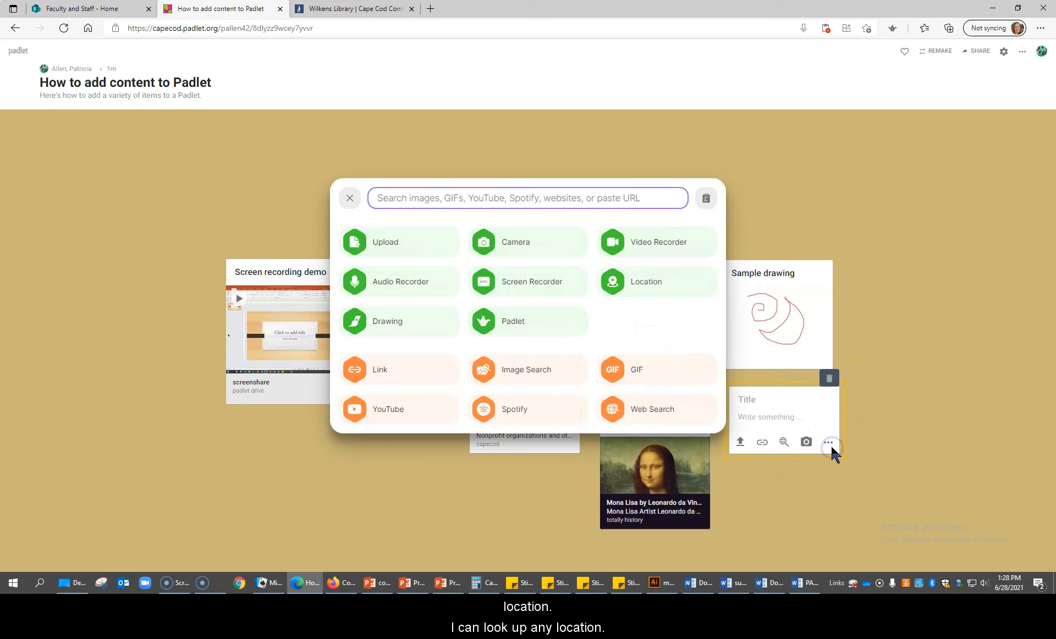
pyautogui.click(629, 280)
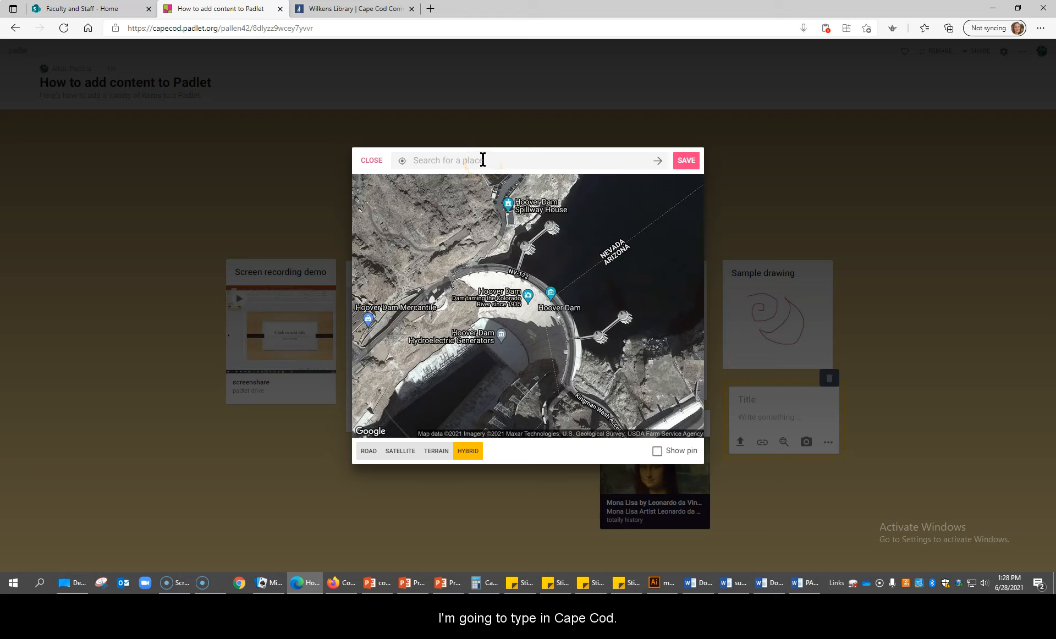
pyautogui.write('Cape Cod Community College')
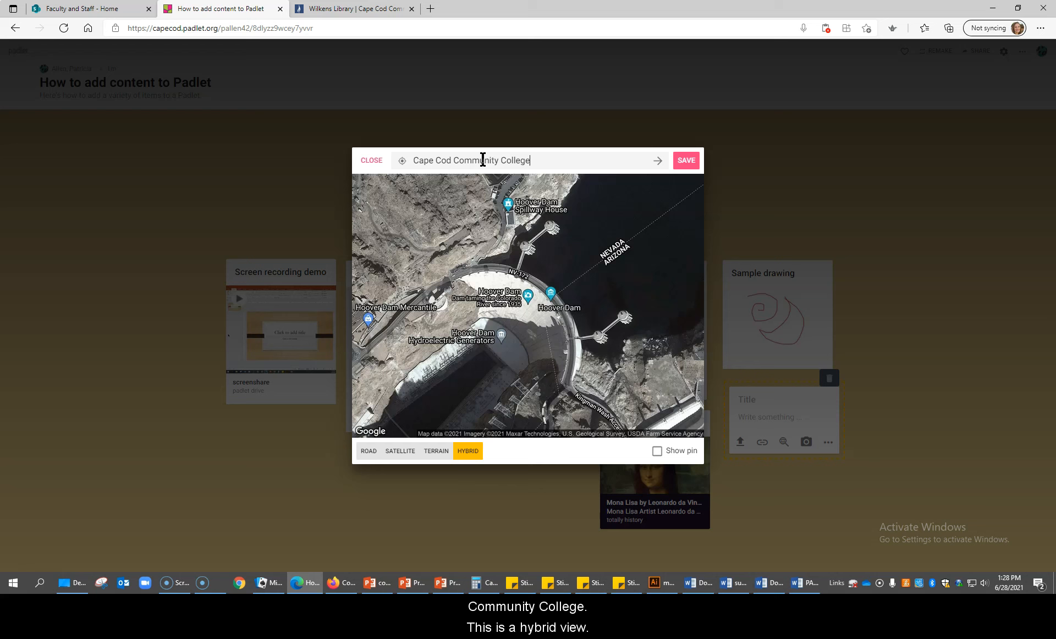
pyautogui.press('Return')
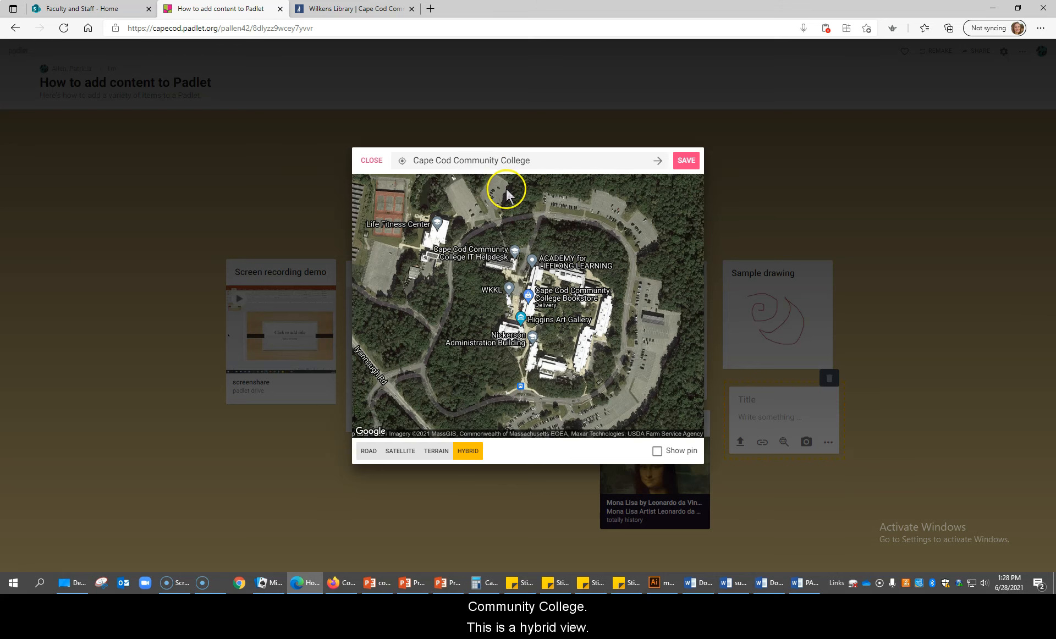
# Preview the college map in the road, satellite and terrain views.
pyautogui.click(364, 451)
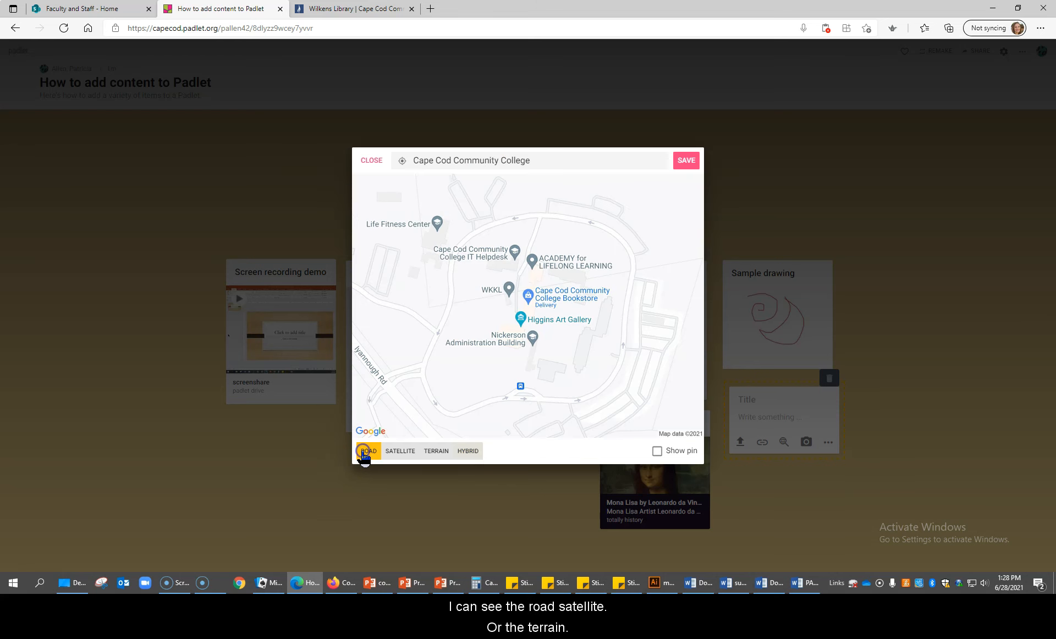
pyautogui.click(393, 452)
pyautogui.click(436, 453)
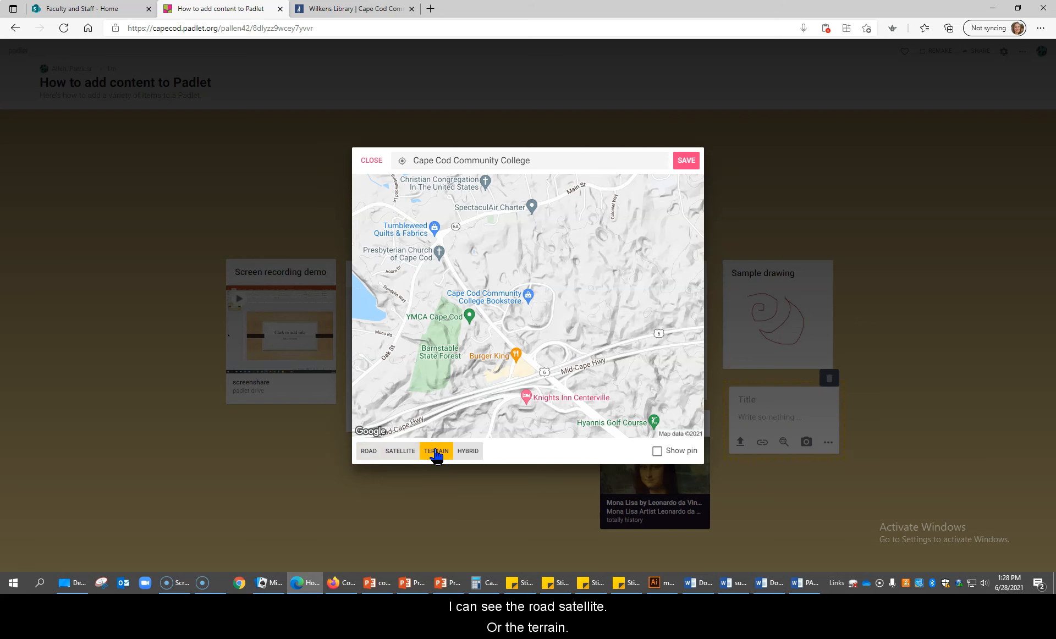
pyautogui.click(372, 451)
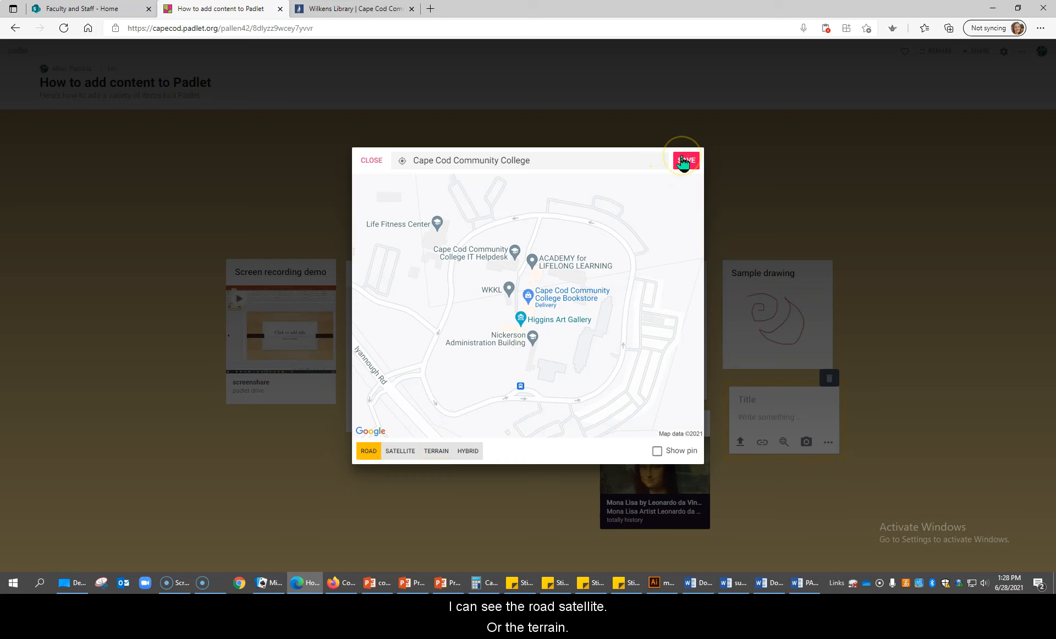
# Save the college map to the post in satellite view and title the post "CCCC".
pyautogui.click(399, 451)
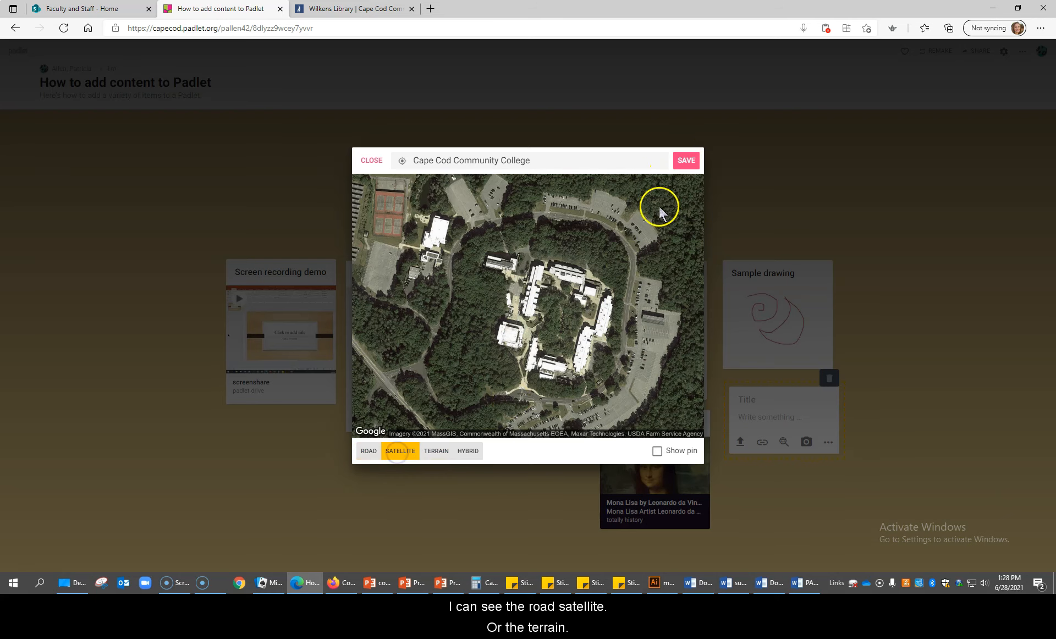
pyautogui.click(683, 160)
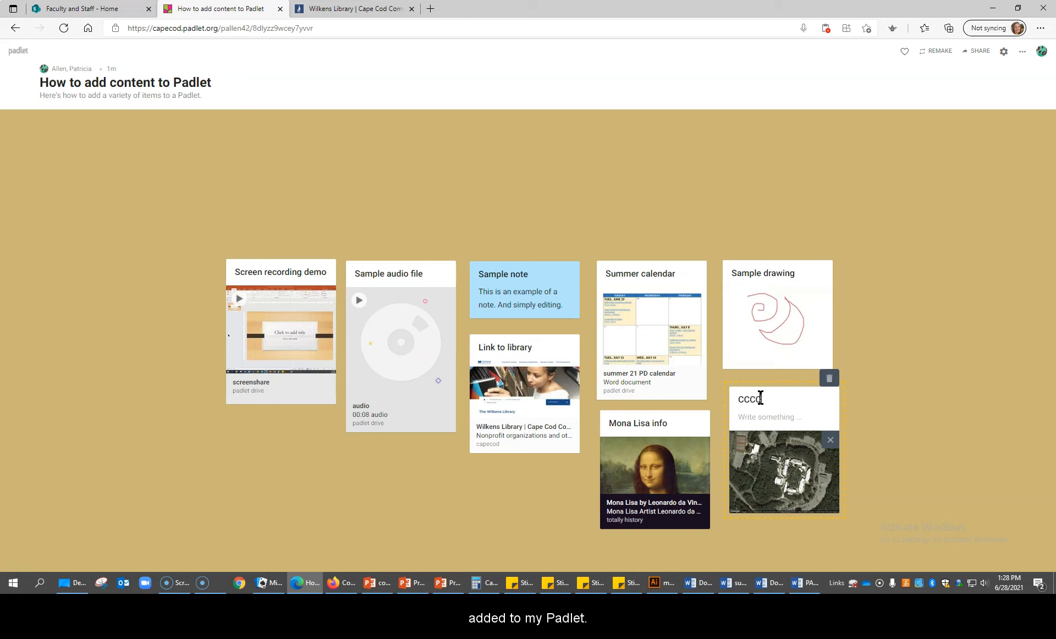
pyautogui.press('Tab')
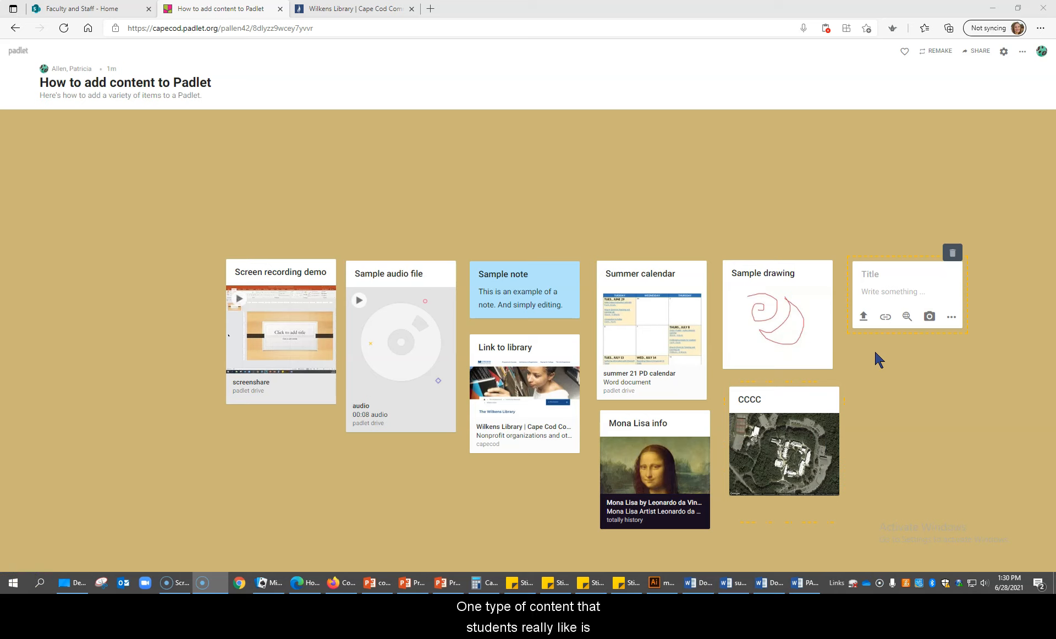
# Search Spotify for "Stairway to Heaven" for the empty post beside the Sample drawing post.
pyautogui.click(952, 318)
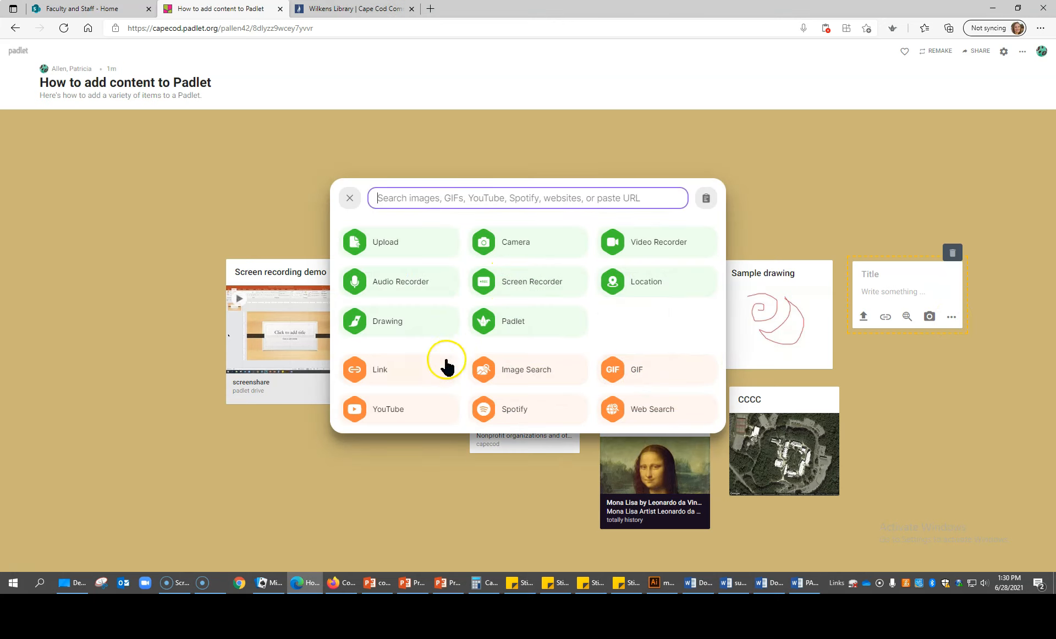
pyautogui.click(519, 417)
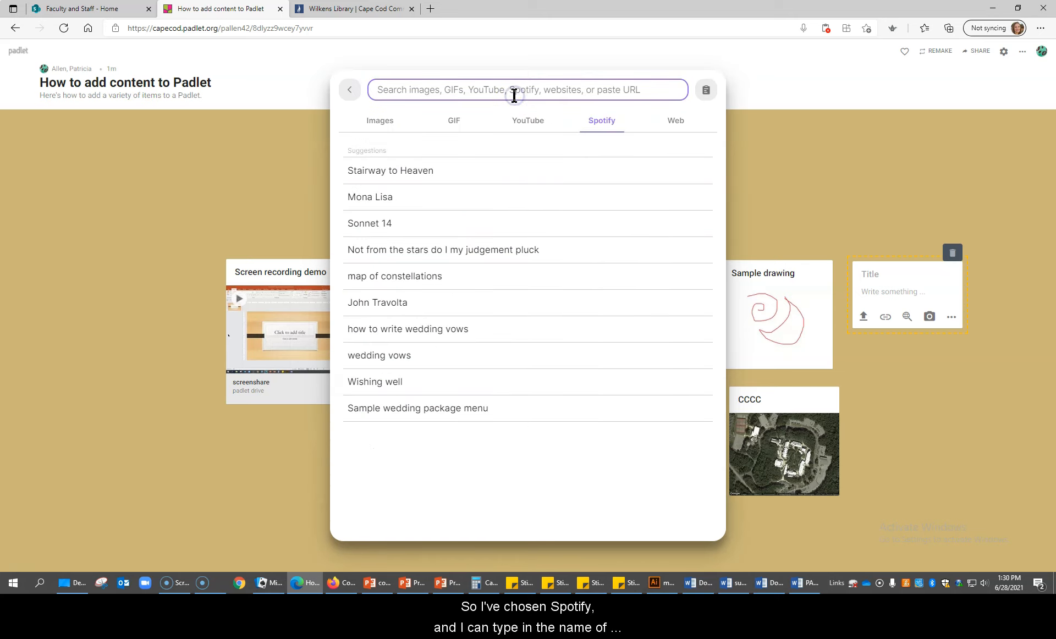
pyautogui.write('Stairway to HEa')
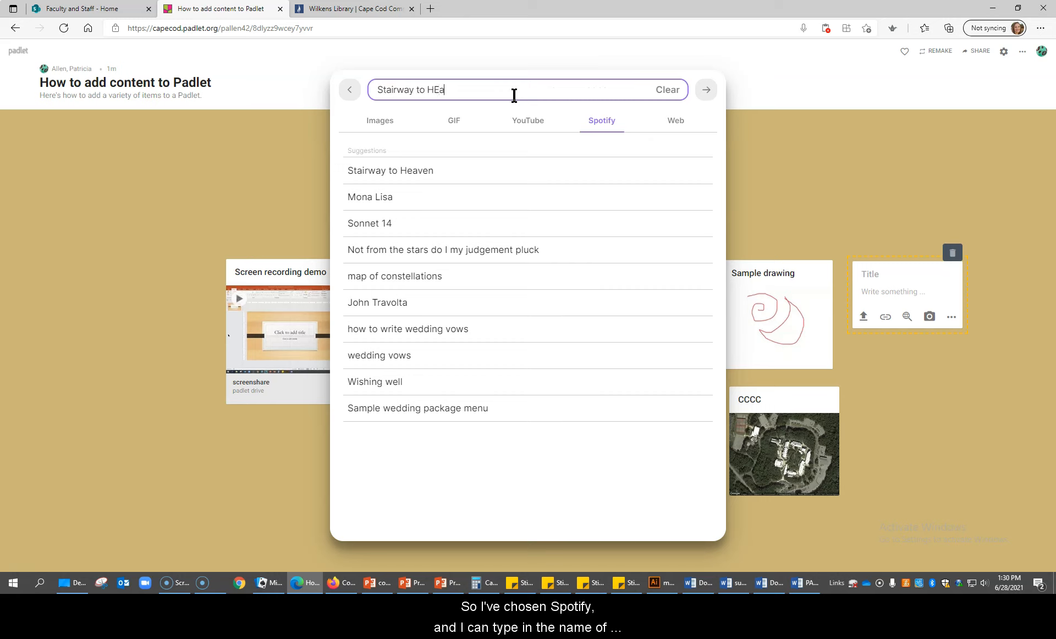
pyautogui.press('BackSpace')
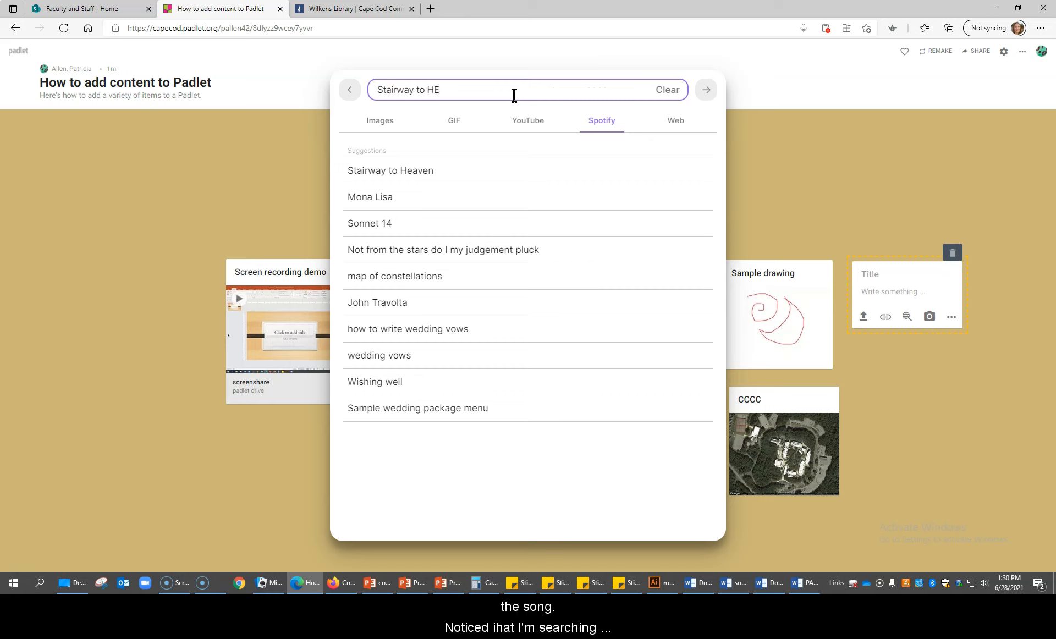
pyautogui.press('Return')
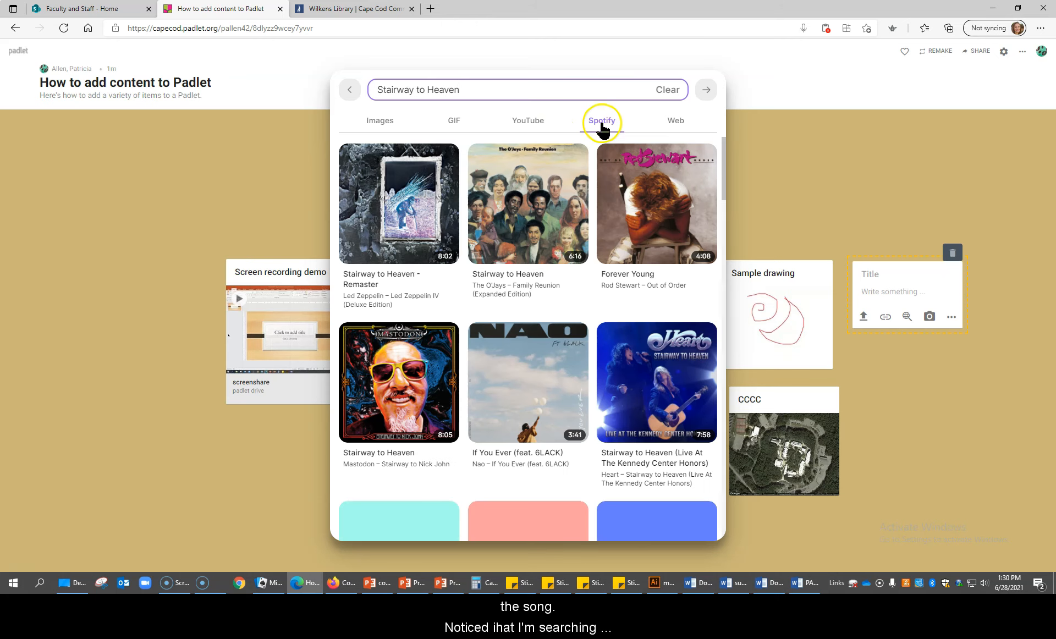
# Add Led Zeppelin's "Stairway to Heaven - Remaster" to the post and play it on the board.
pyautogui.click(379, 234)
pyautogui.moveTo(380, 234); pyautogui.dragTo(144, 311)
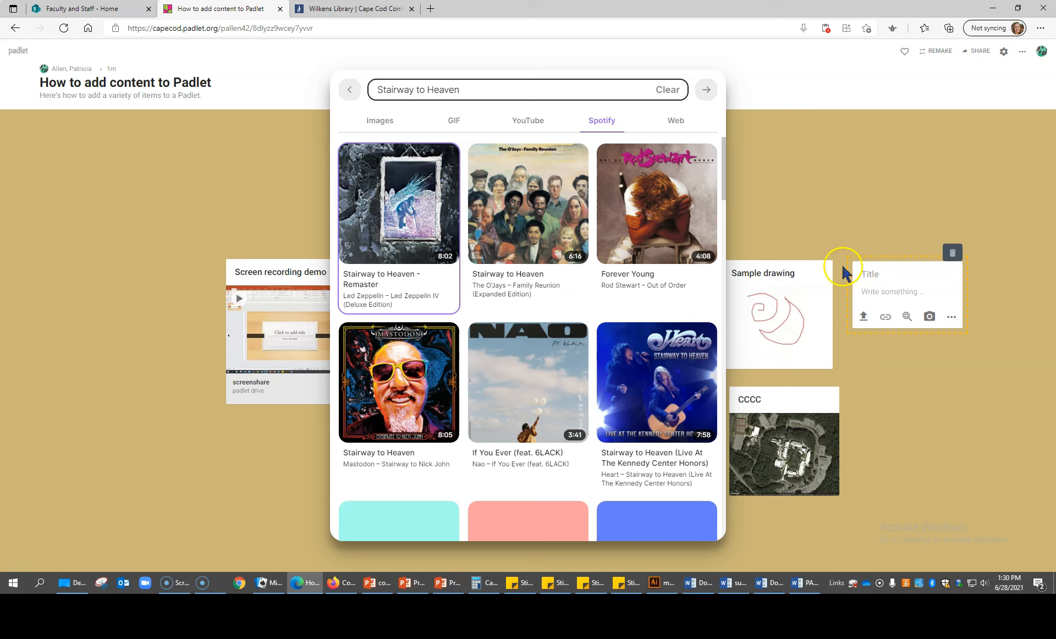
pyautogui.click(412, 208)
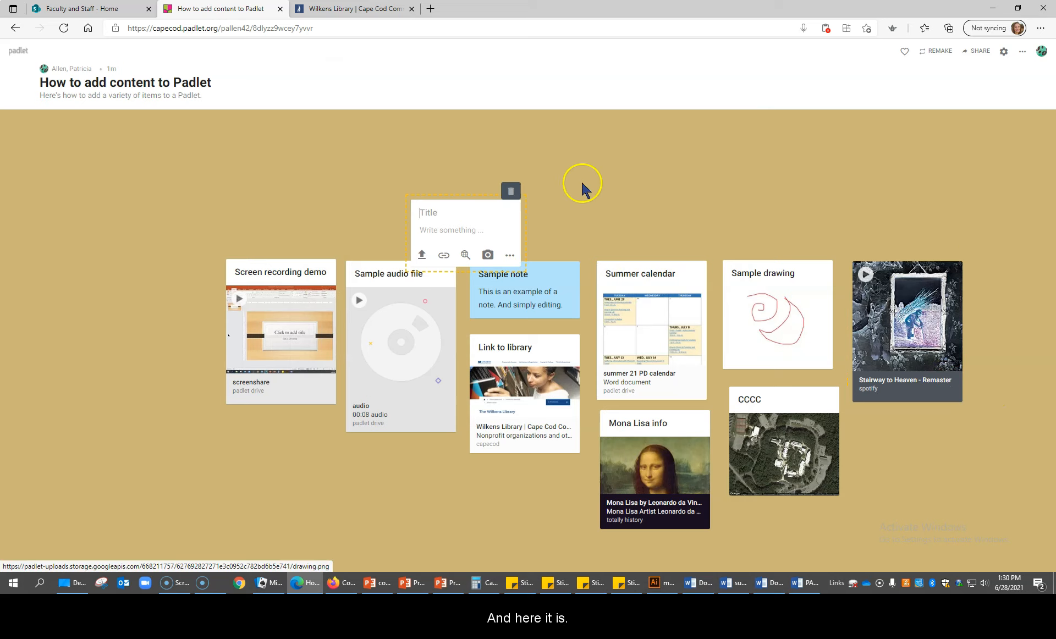
pyautogui.click(865, 275)
pyautogui.click(874, 283)
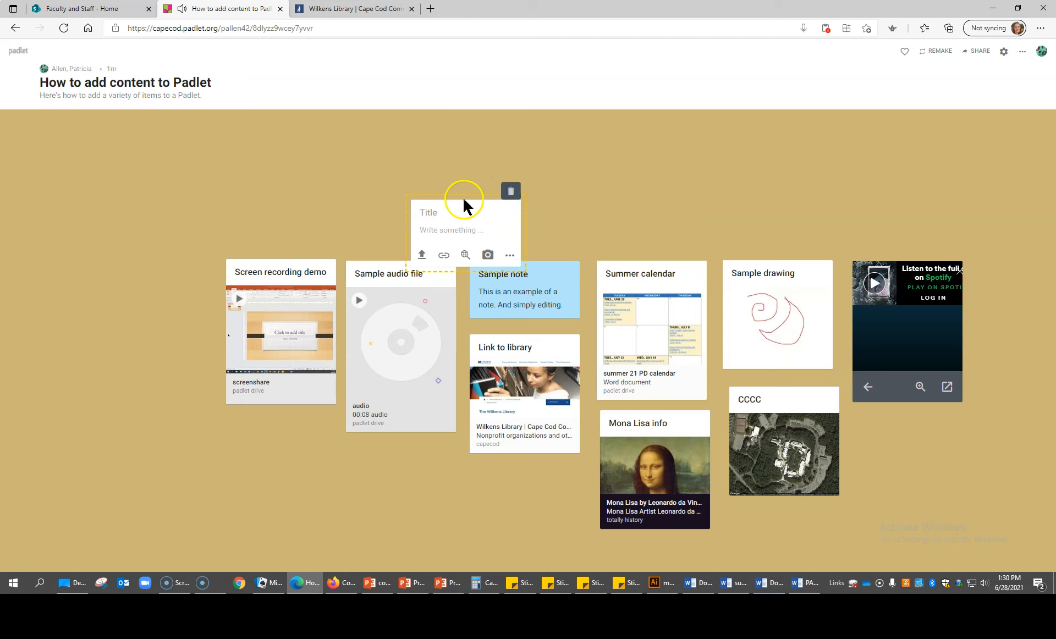
# Place the new empty post beneath the Screen recording demo post and browse GIFs for "Mona Lisa".
pyautogui.moveTo(461, 207); pyautogui.dragTo(273, 420)
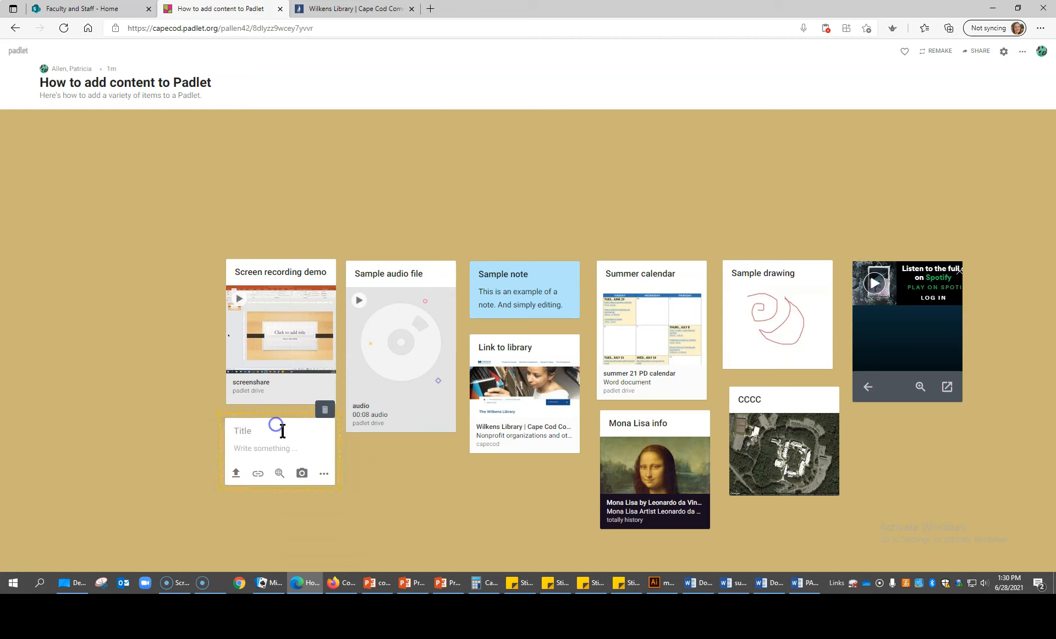
pyautogui.click(325, 475)
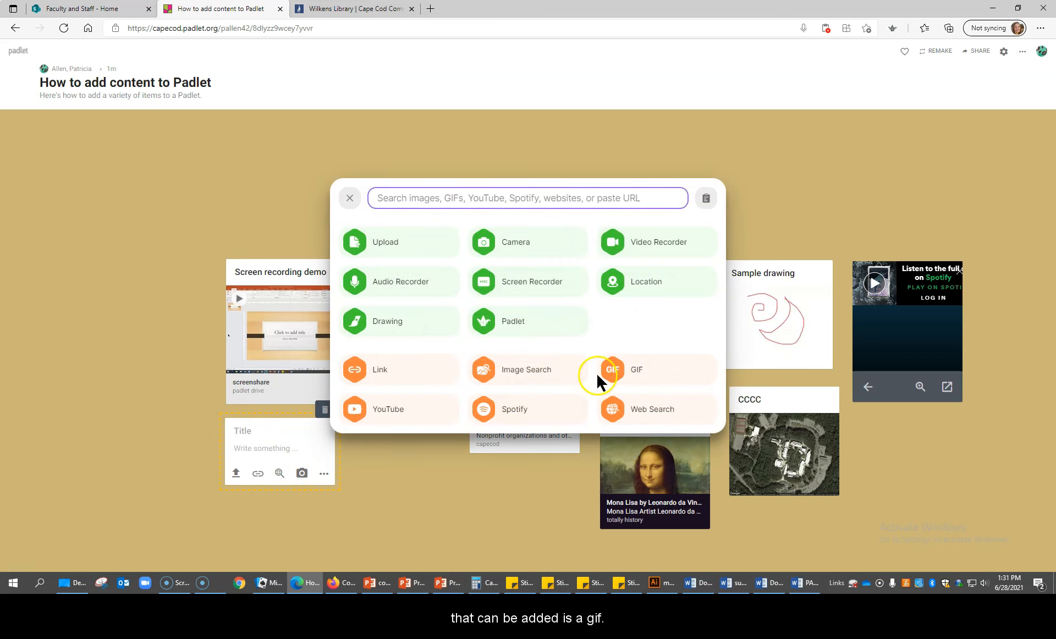
pyautogui.click(640, 371)
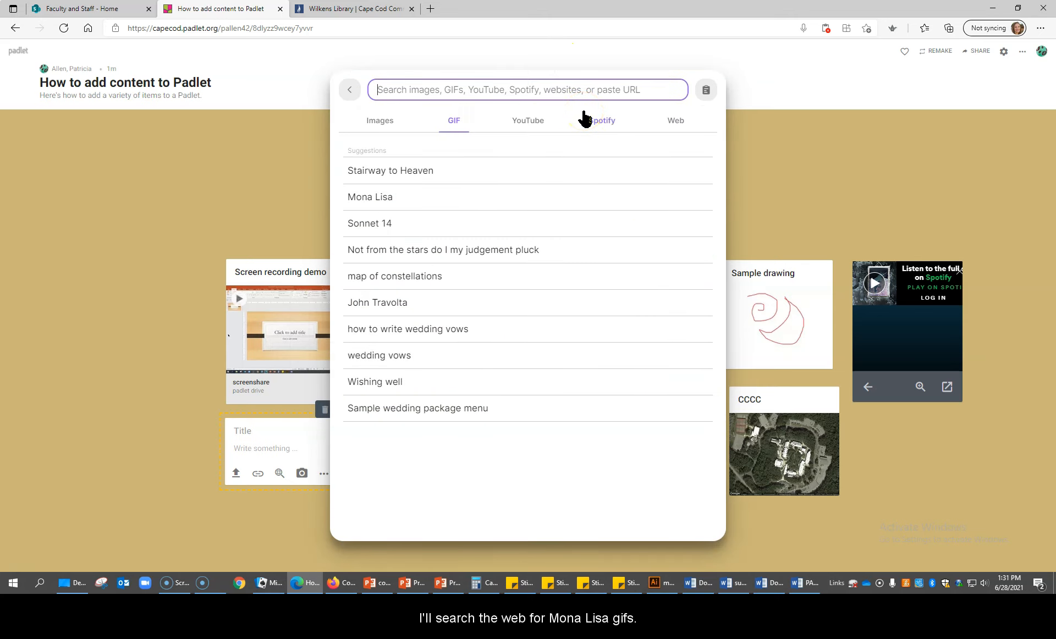
pyautogui.write('Mona Lisa')
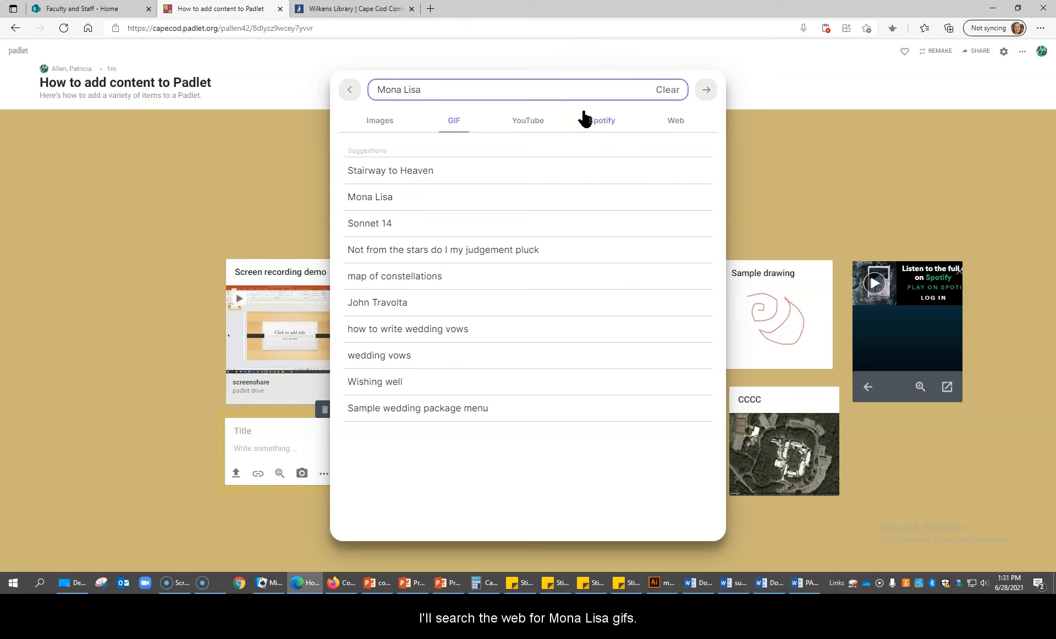
pyautogui.click(706, 90)
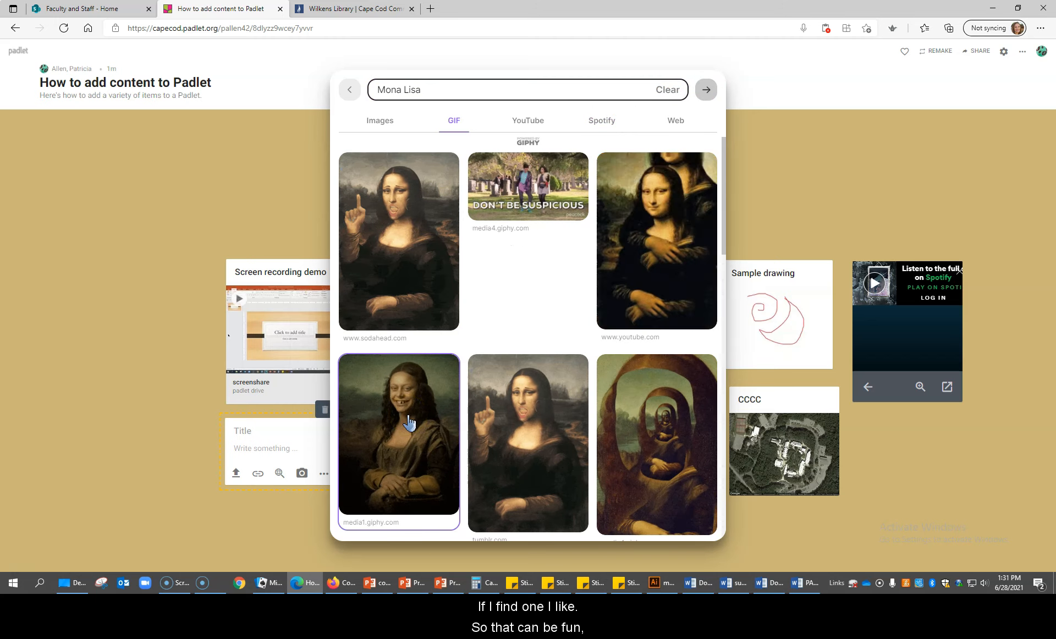
pyautogui.scroll(-3, 409, 422)
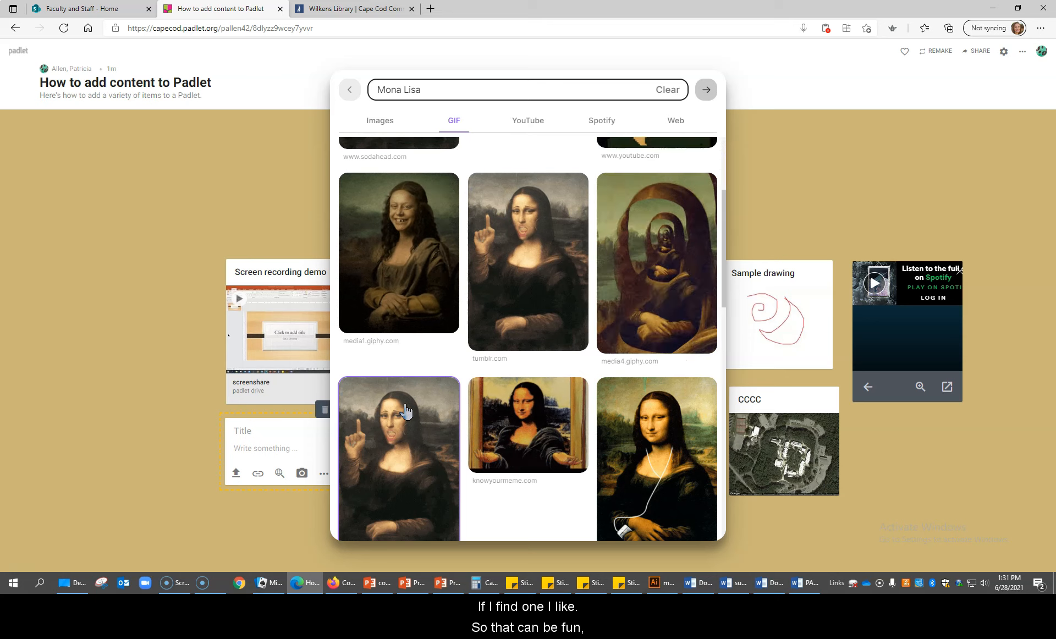
# Add the shrugging Mona Lisa GIF from knowyourmeme.com to the post and title the post "Mona Shrugs".
pyautogui.click(542, 412)
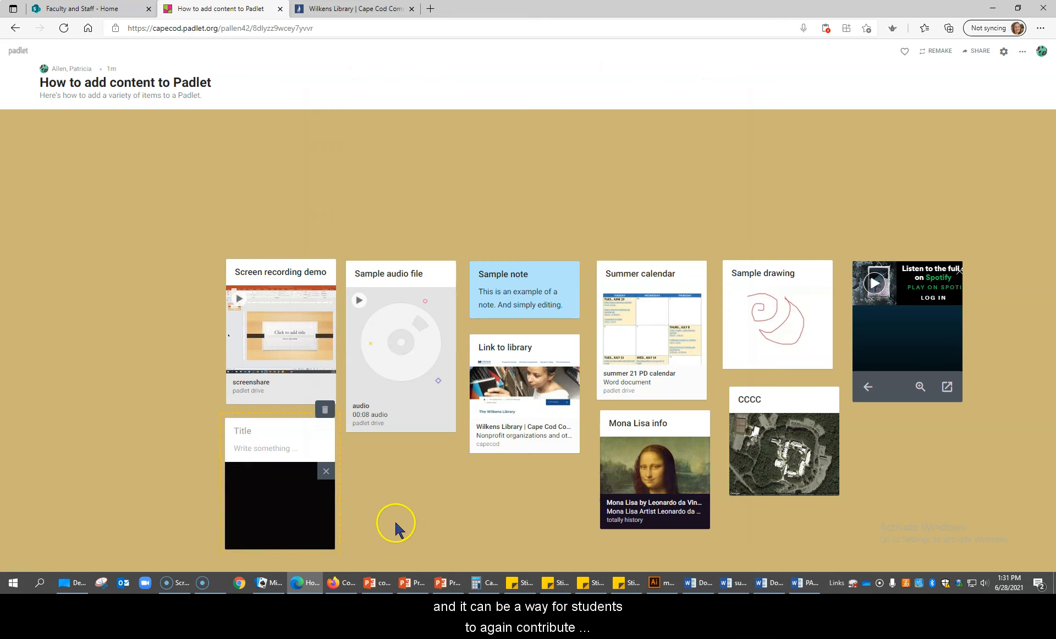
pyautogui.click(259, 426)
pyautogui.write('Mon')
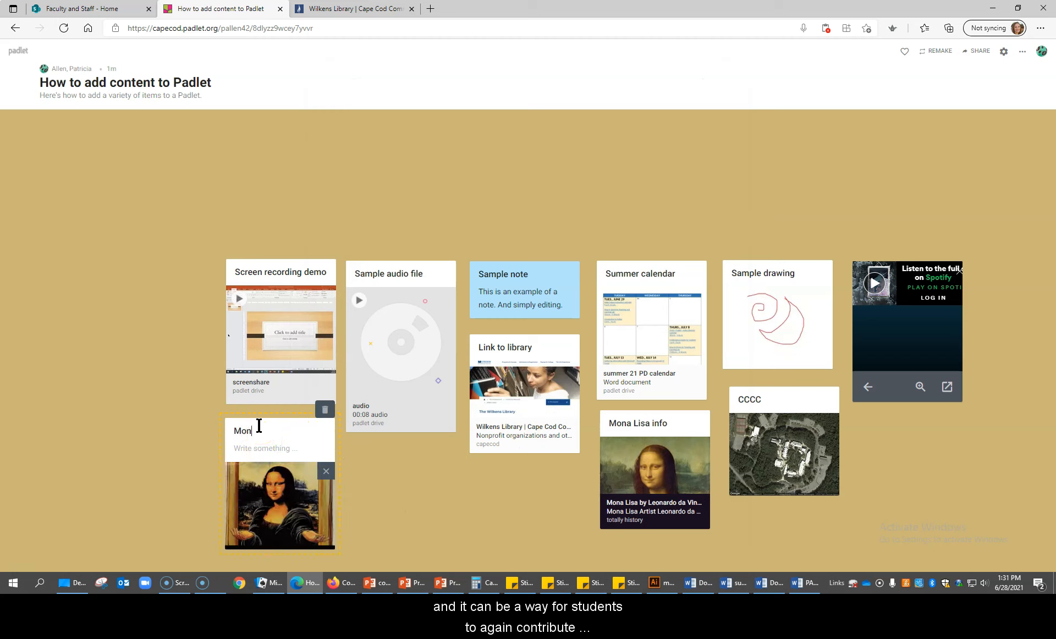
pyautogui.write('a Lhrugs')
pyautogui.click(380, 472)
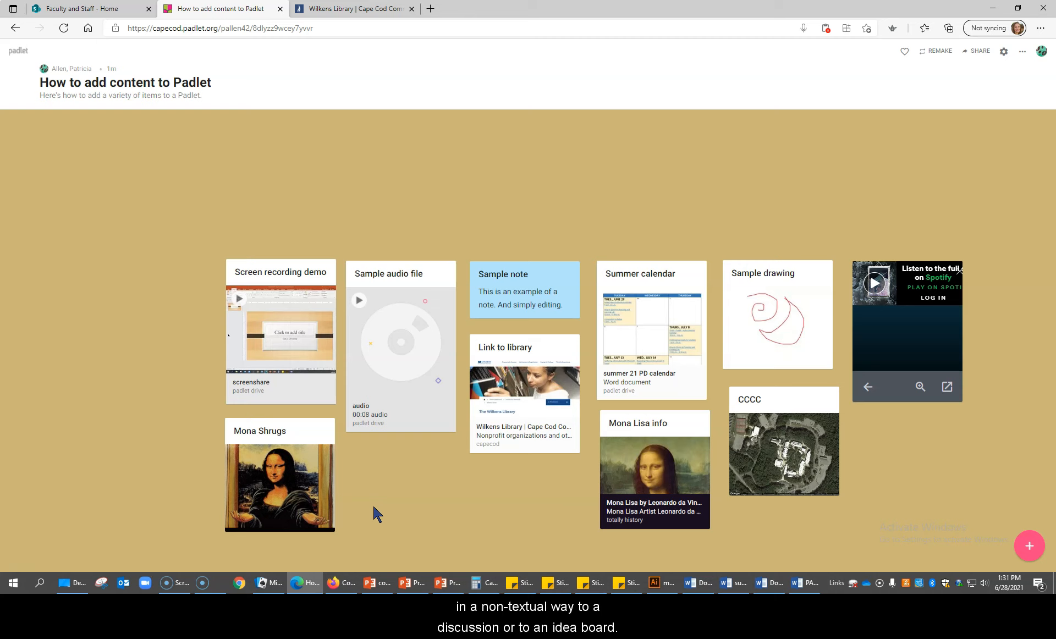
pyautogui.click(405, 498)
pyautogui.moveTo(330, 486)
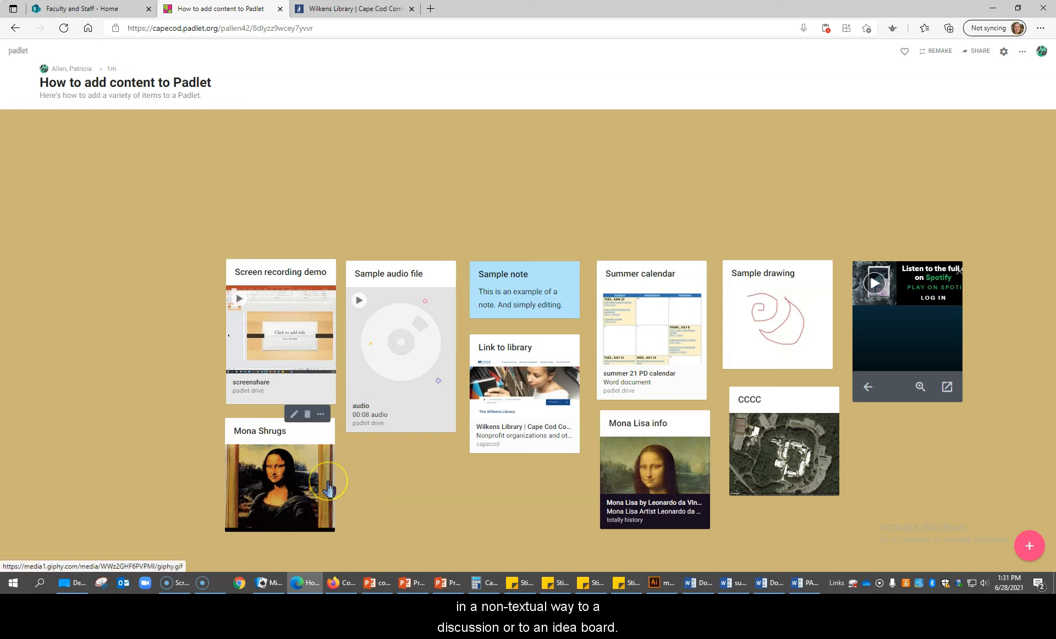
pyautogui.click(15, 572)
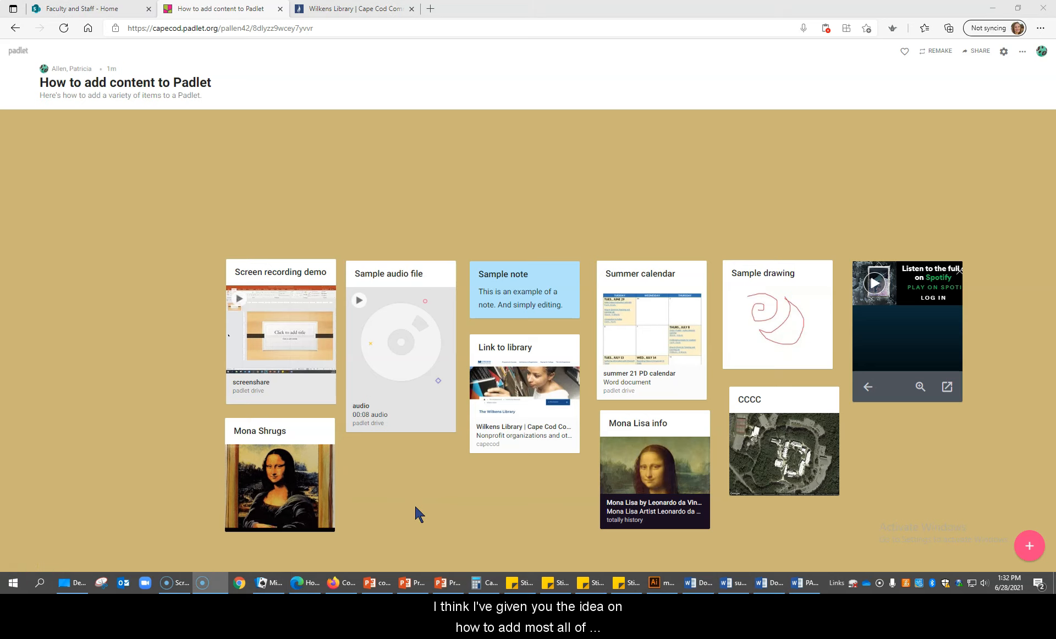
# Create a new post in the empty area below the Link to library post and attach the Sample Shelf Padlet to it.
pyautogui.doubleClick(415, 507)
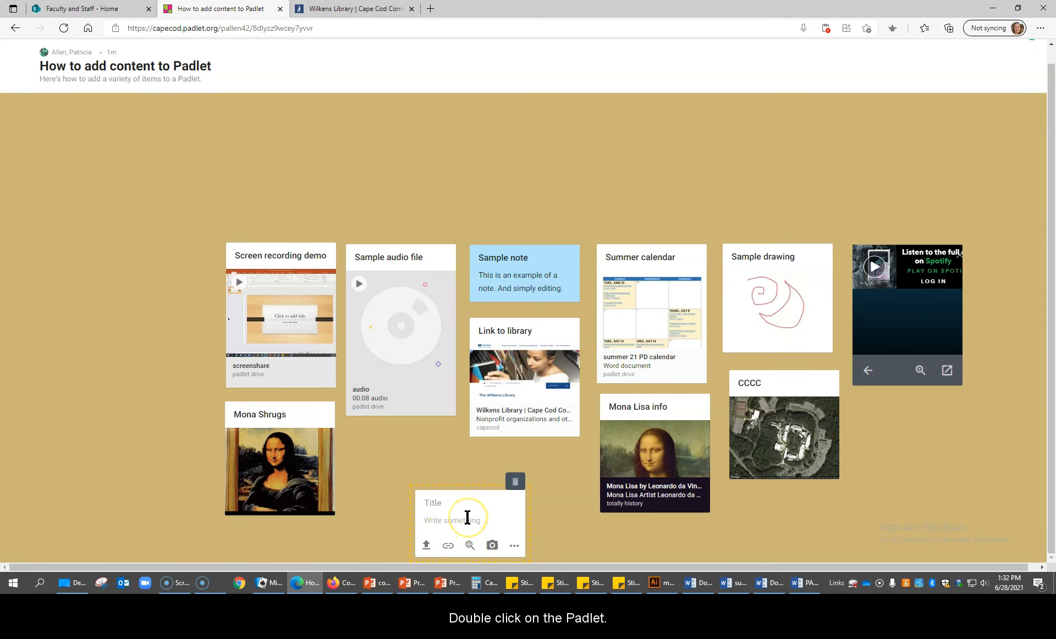
pyautogui.click(515, 547)
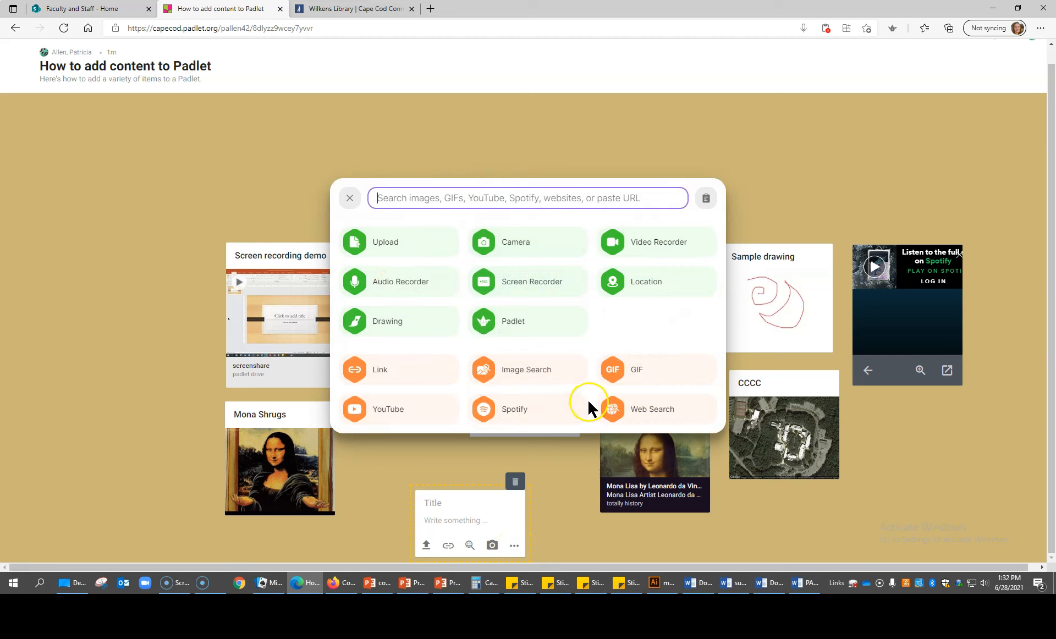
pyautogui.click(513, 325)
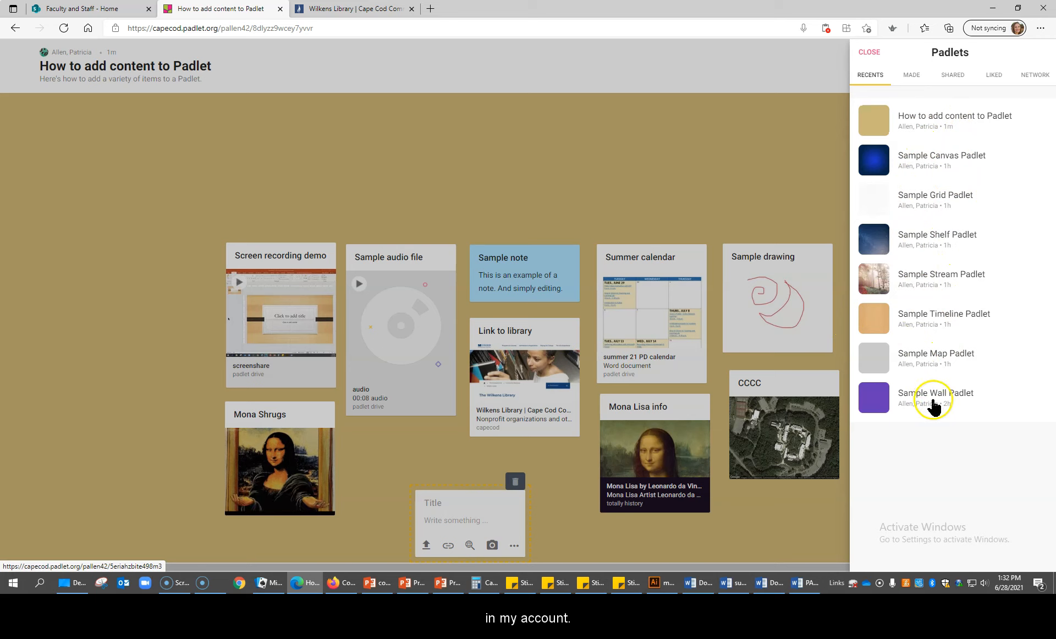
pyautogui.click(939, 236)
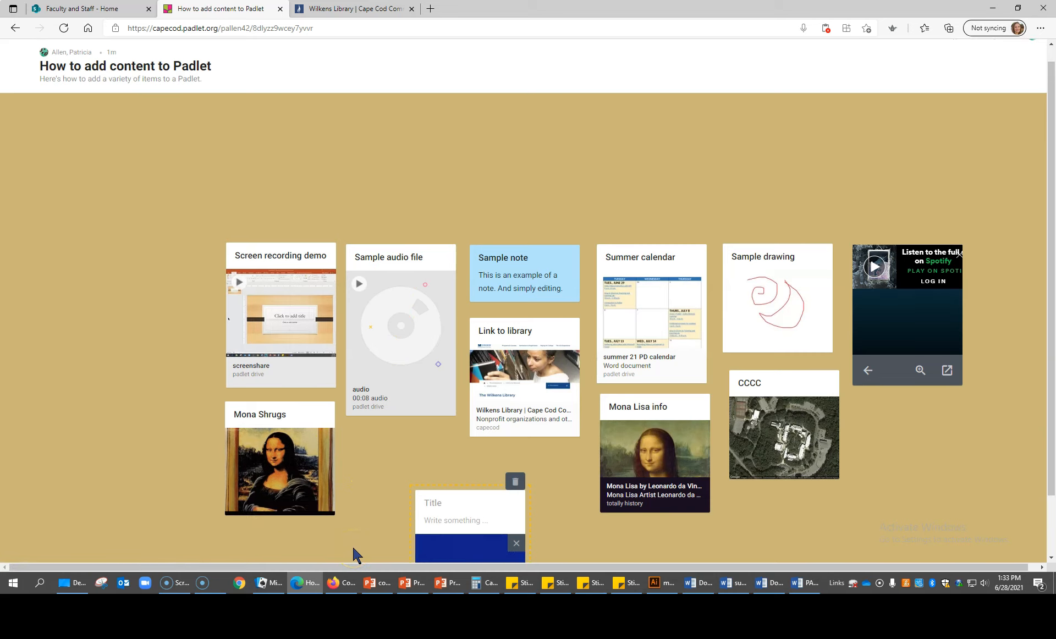
# Title the new post "Star padlet" and move it directly beneath the Sample audio file post.
pyautogui.click(447, 500)
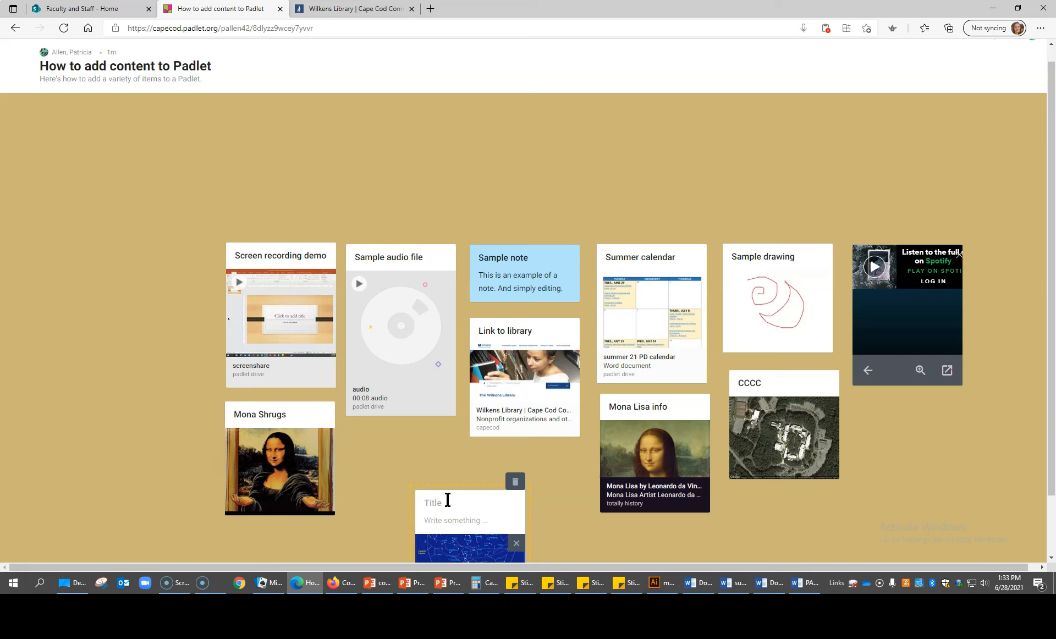
pyautogui.write('Star pad')
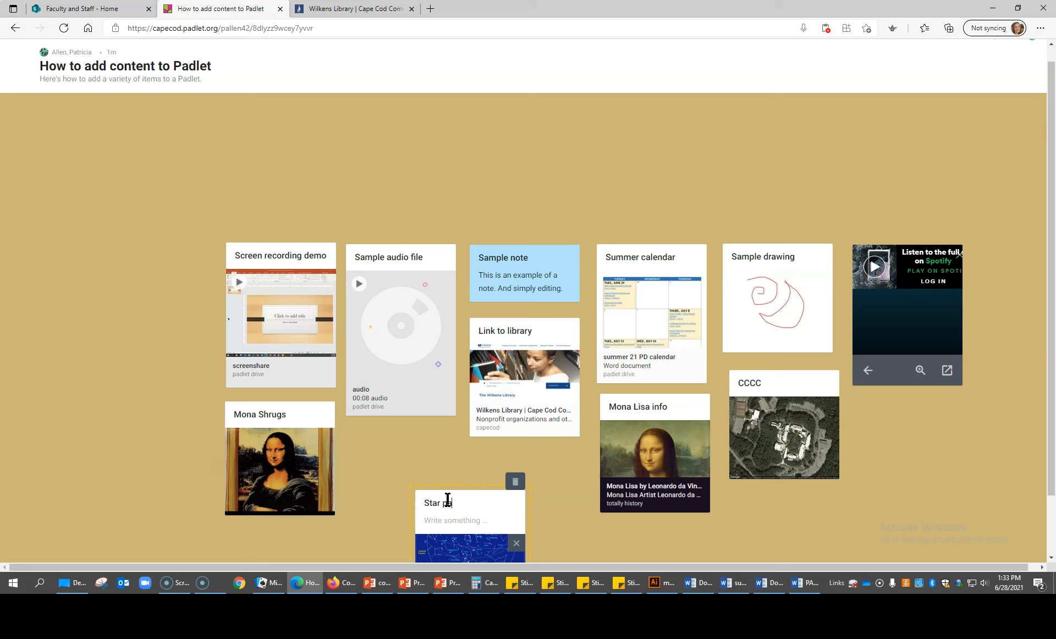
pyautogui.write('let')
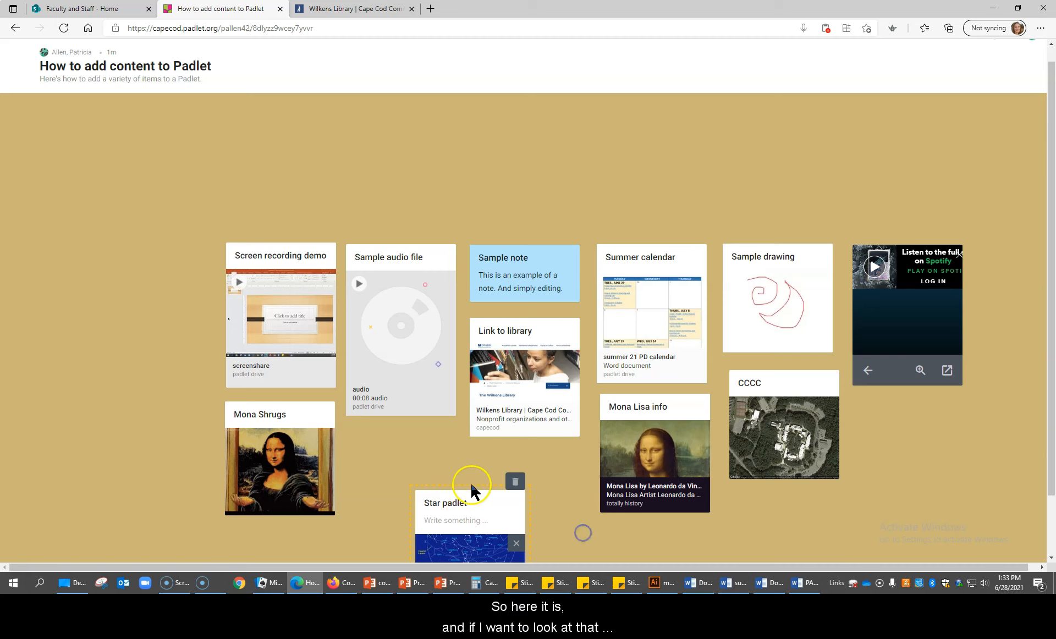
pyautogui.moveTo(468, 491); pyautogui.dragTo(431, 427)
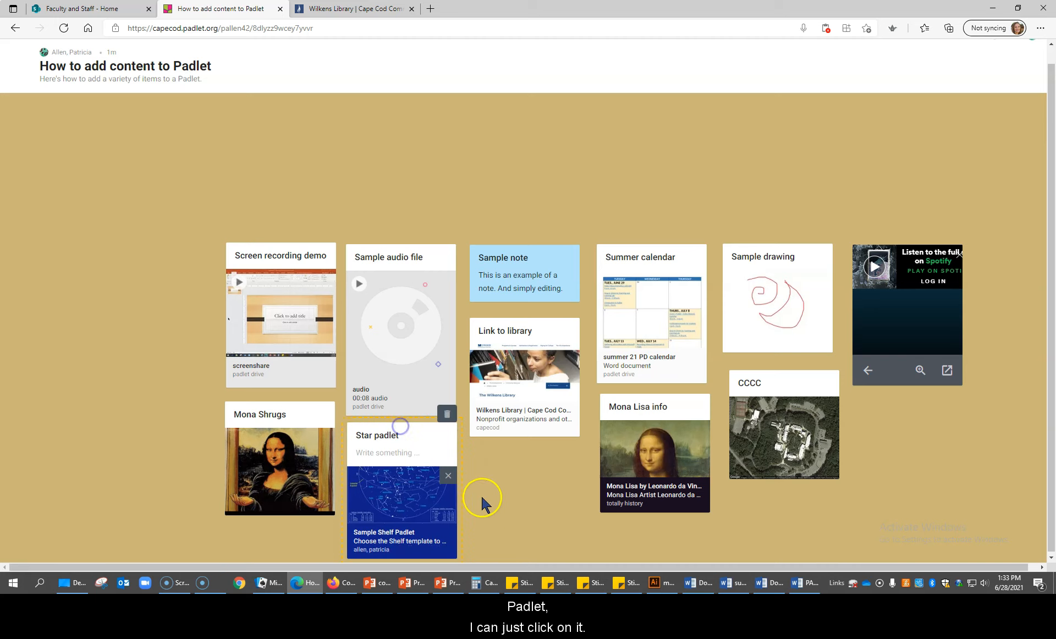
# Open the Sample Shelf Padlet linked in the Star padlet post, view it, and return to the "How to add content to Padlet" board.
pyautogui.click(389, 541)
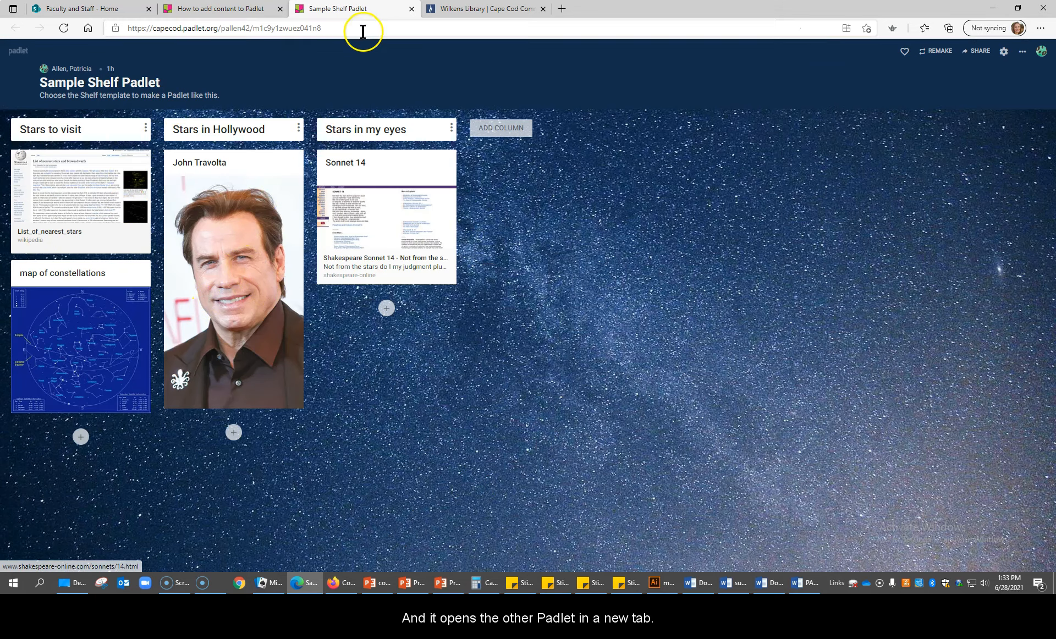
pyautogui.click(234, 12)
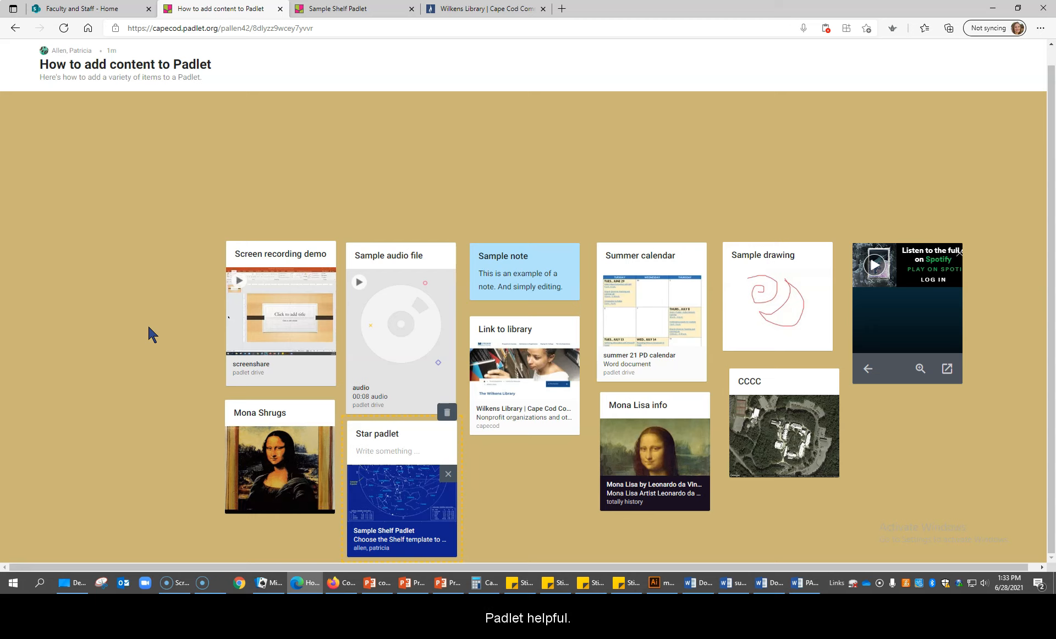
pyautogui.click(10, 583)
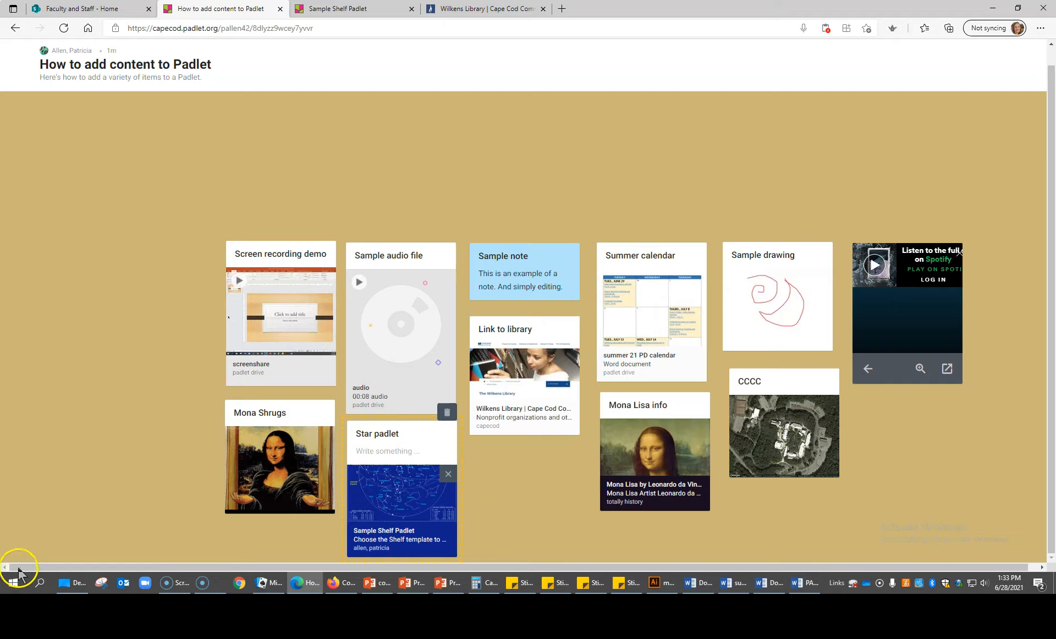